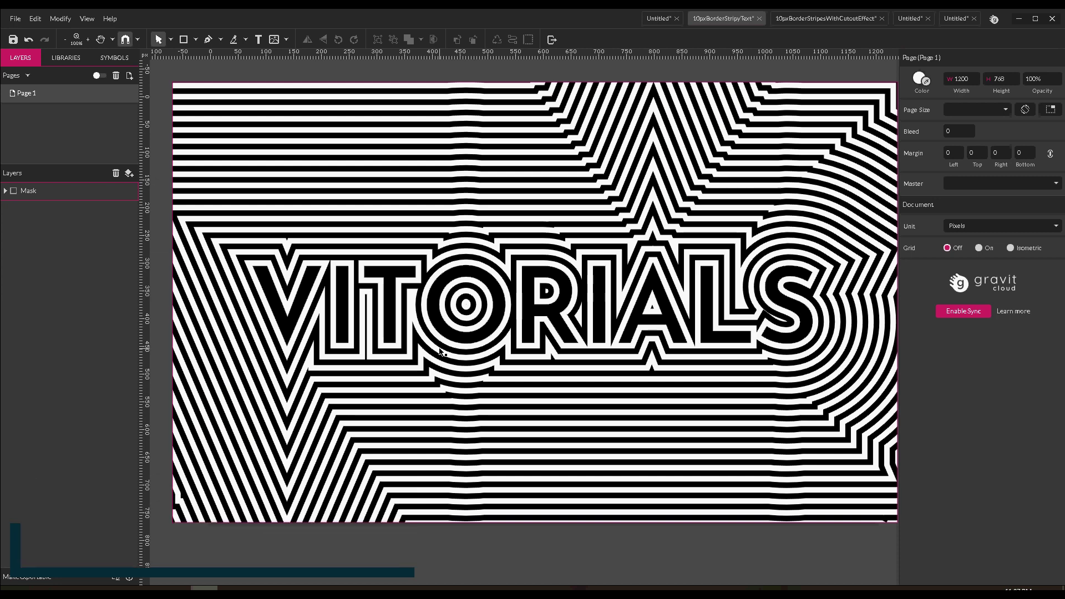
Expand the Mask group, retype the VITORIALS text to see the stripes update, then undo.
click(5, 191)
click(81, 211)
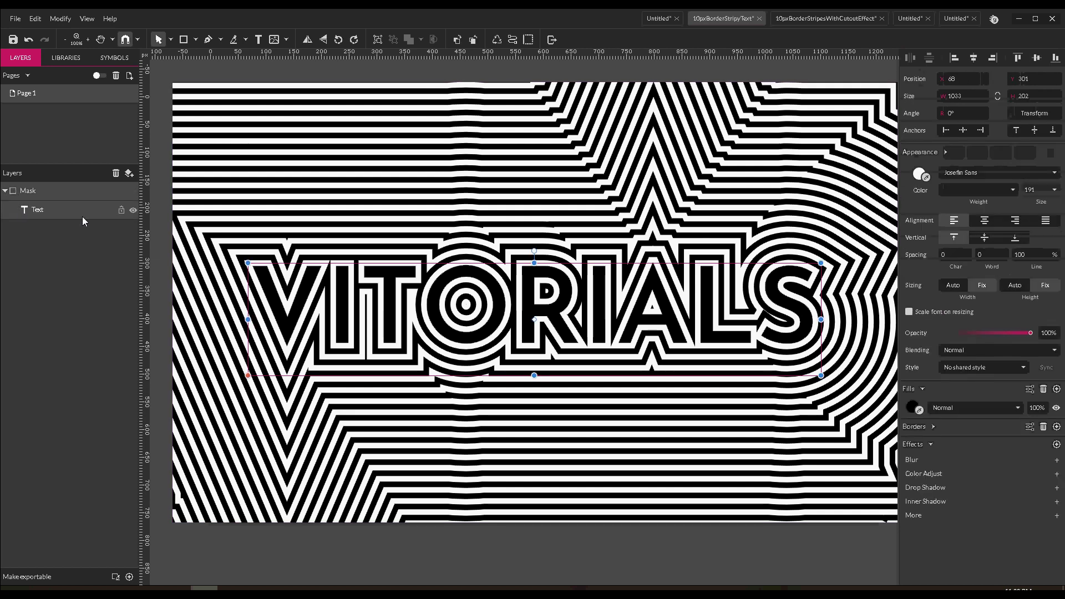
double_click(780, 314)
key(BackSpace)
key(BackSpace)
key(BackSpace)
key(BackSpace)
key(BackSpace)
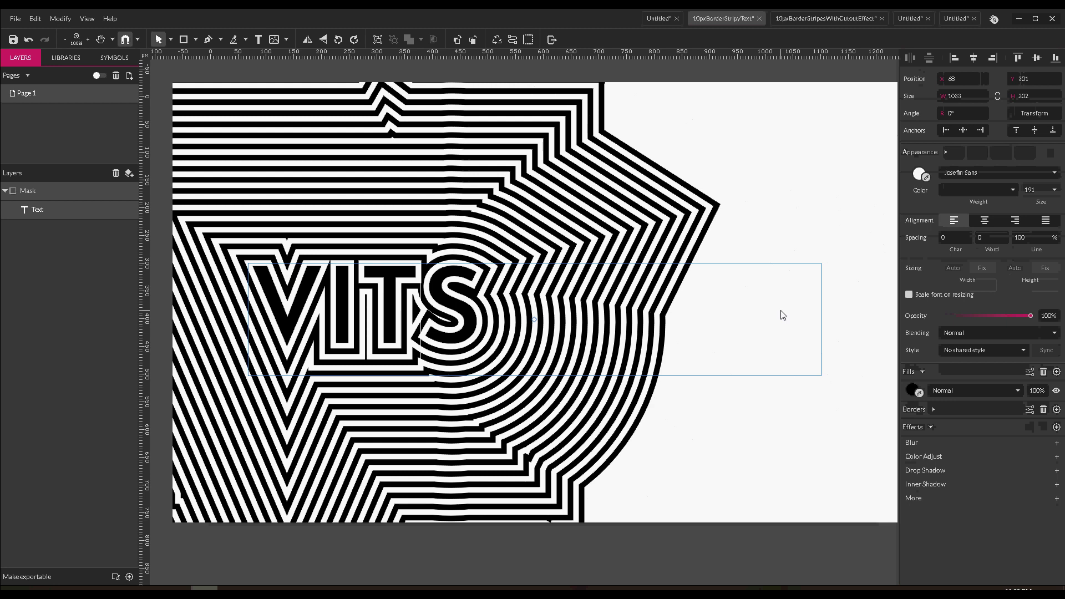
text(fdjhjghd)
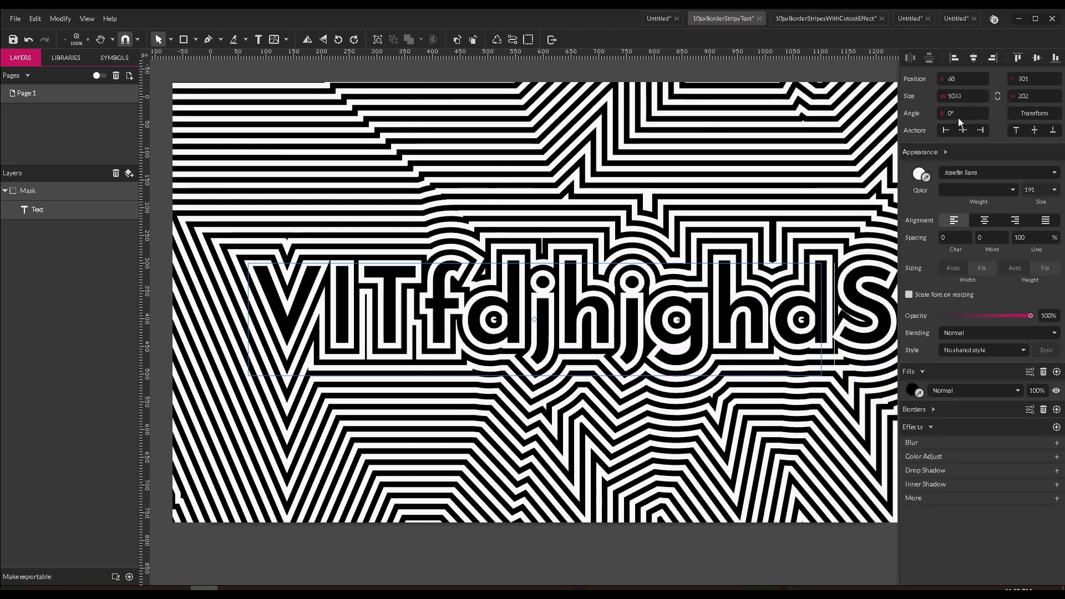
key(ctrl+z)
key(ctrl+z)
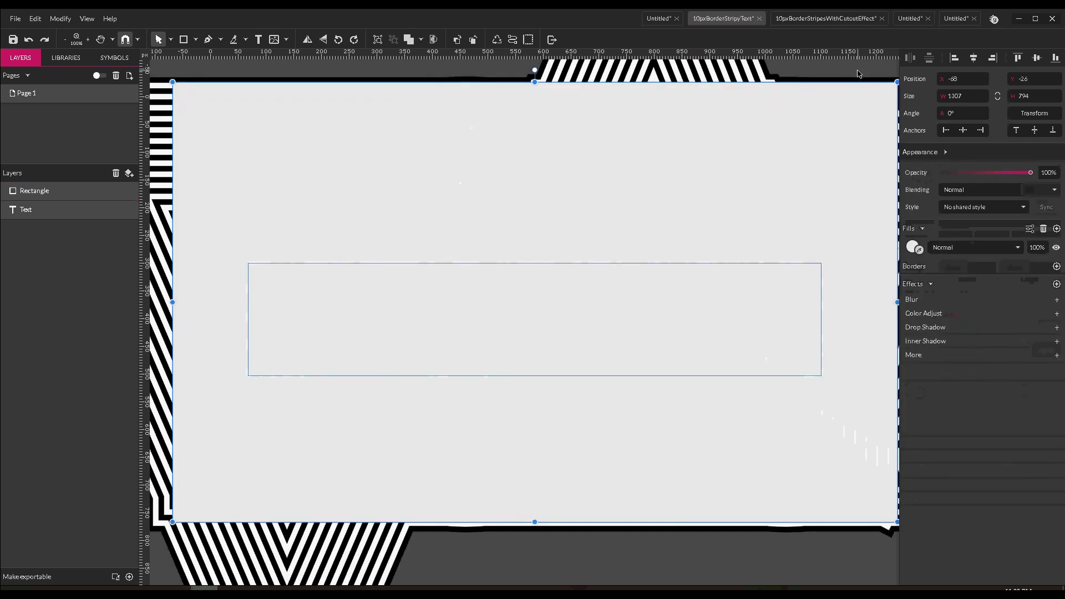
Delete the masking rectangle, check the text's page-edge distances, and start a new 1024×768 design.
click(330, 132)
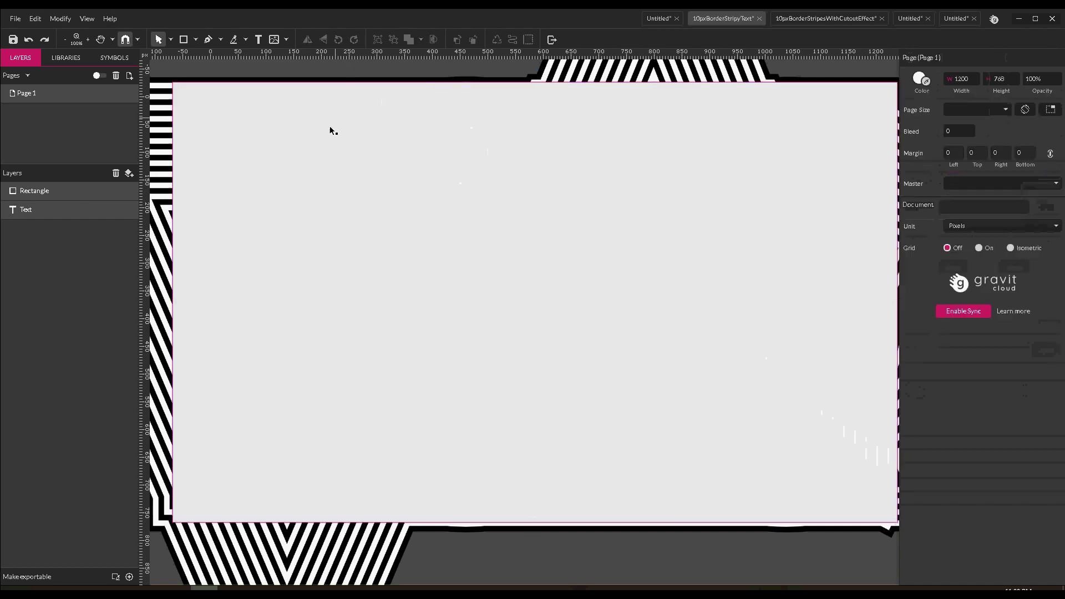
key(Delete)
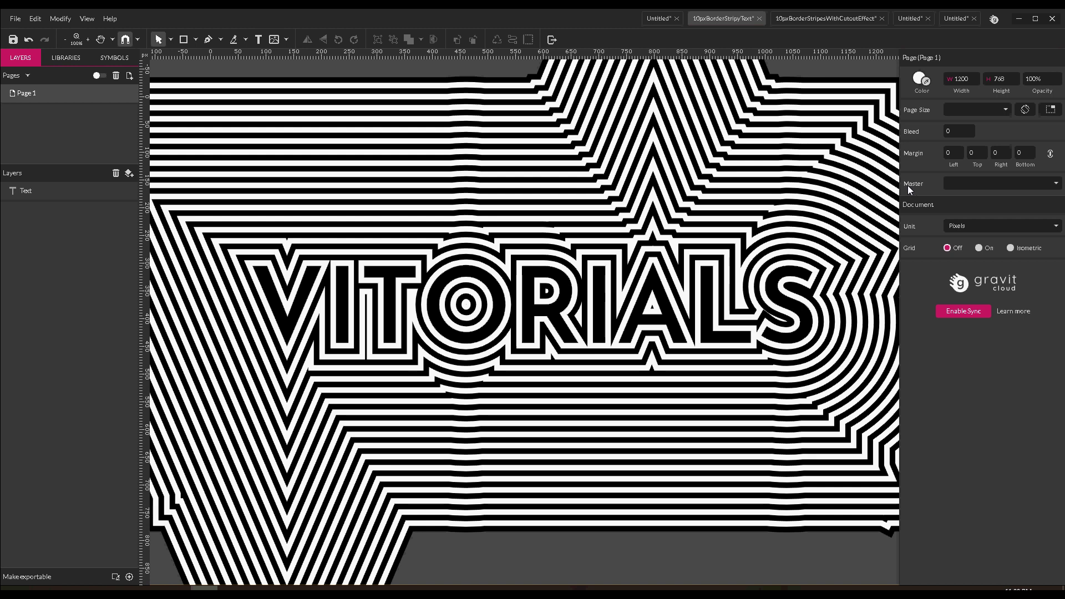
key(ctrl+a)
key(alt)
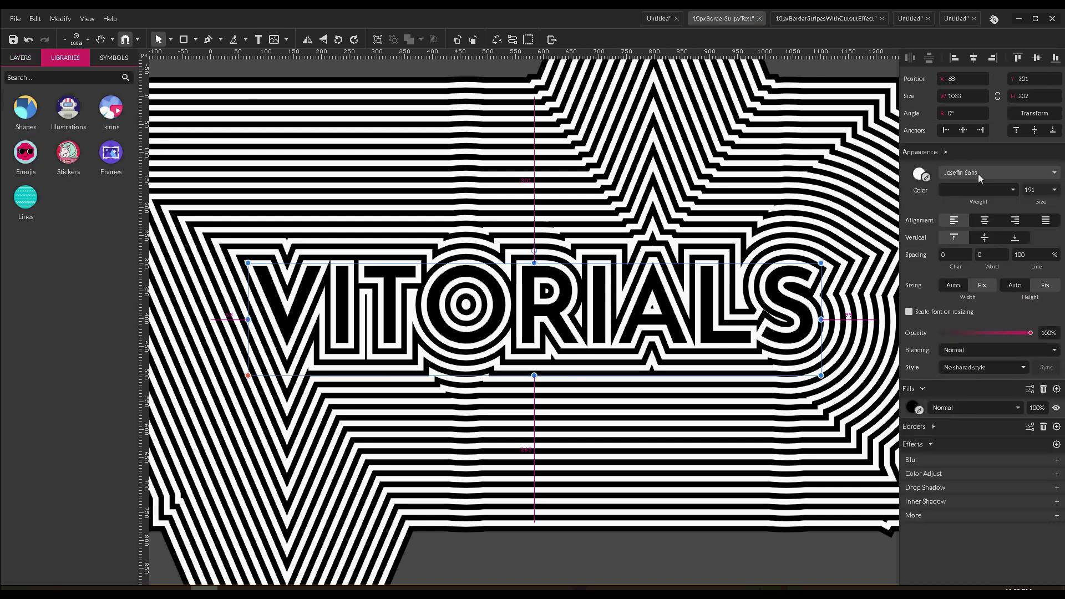
key(ctrl+n)
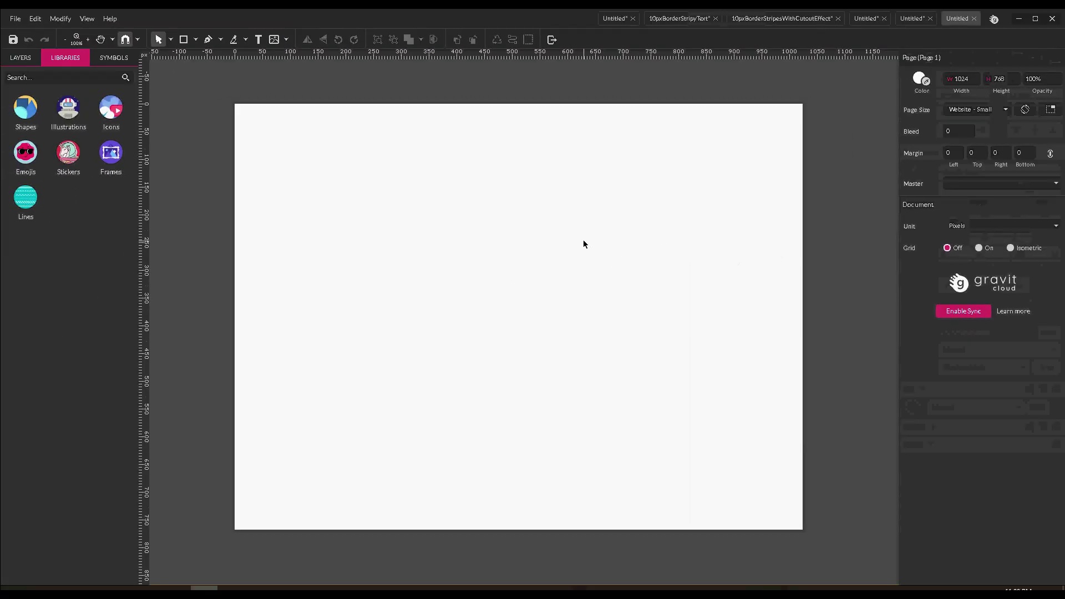
Add a text box on the page reading VITORIALS.
click(259, 40)
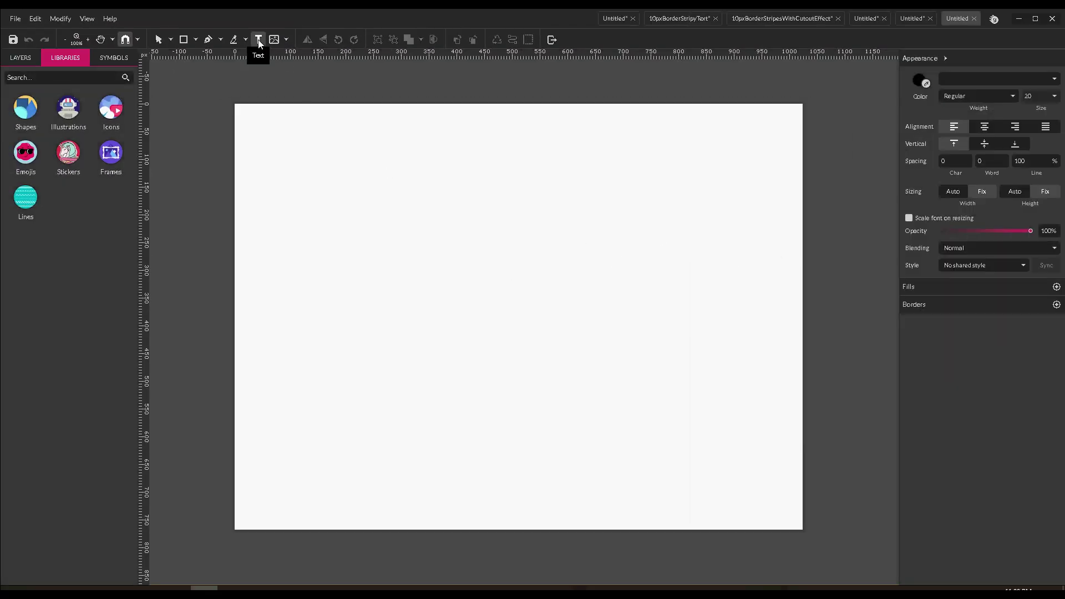
click(296, 295)
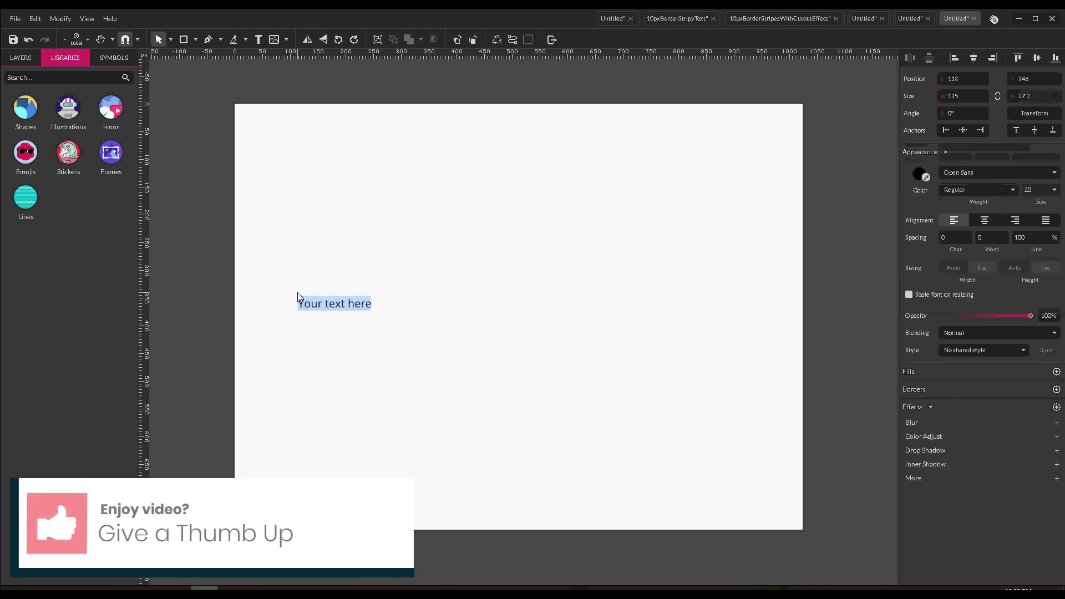
key(BackSpace)
text(V)
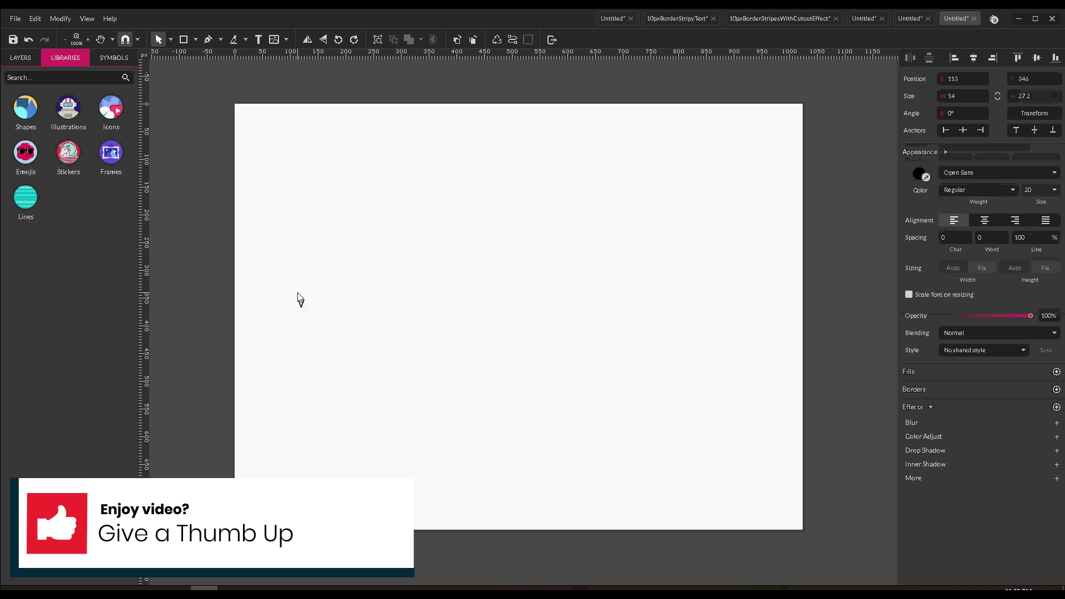
text(ITORIALS)
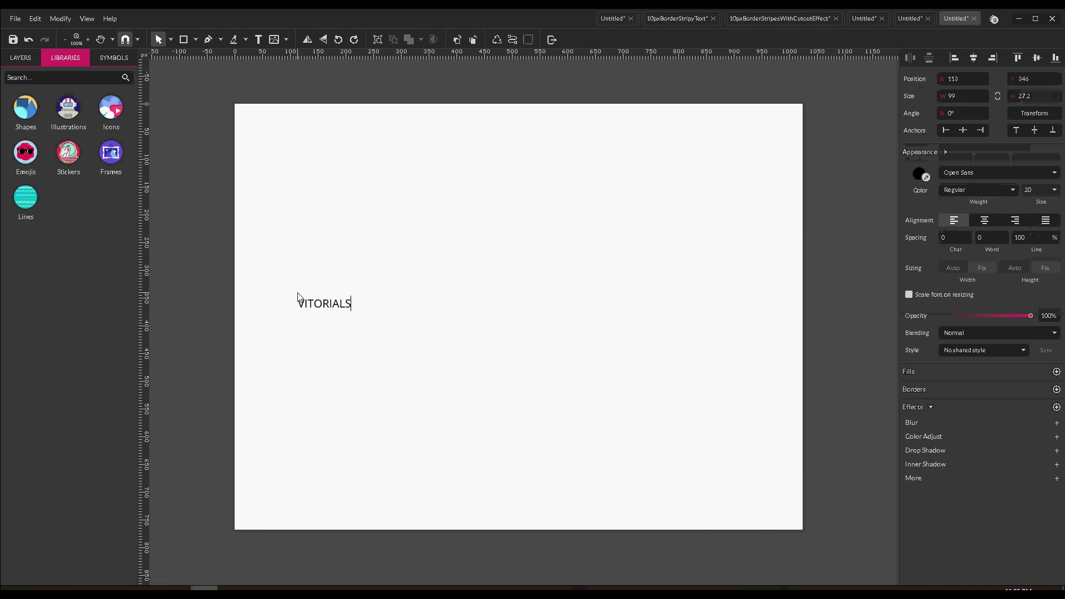
key(Escape)
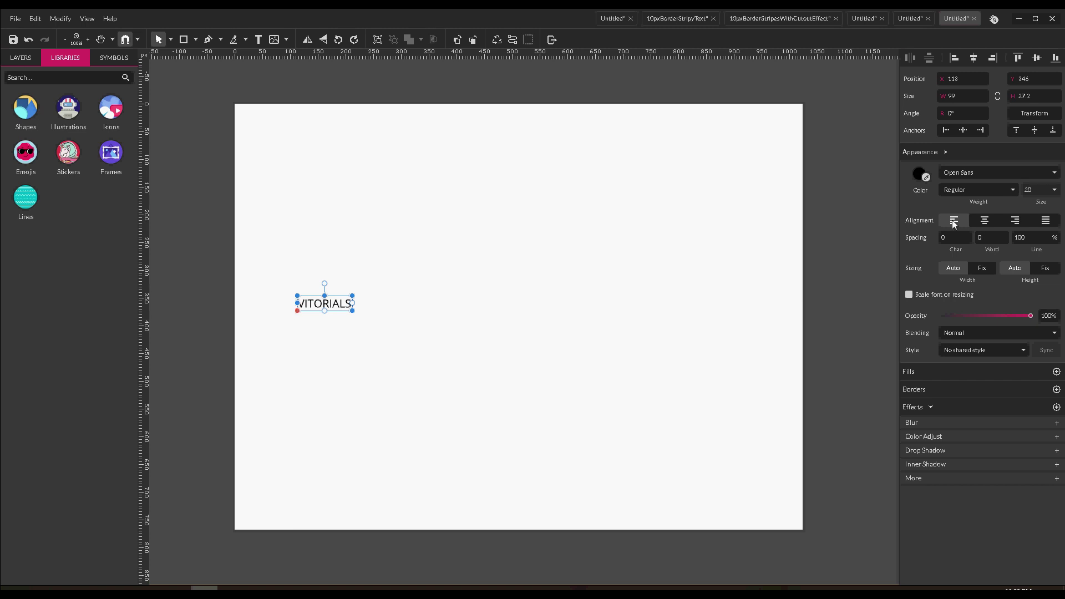
Set the VITORIALS font to Josefin Sans with Bold weight.
click(989, 169)
key(BackSpace)
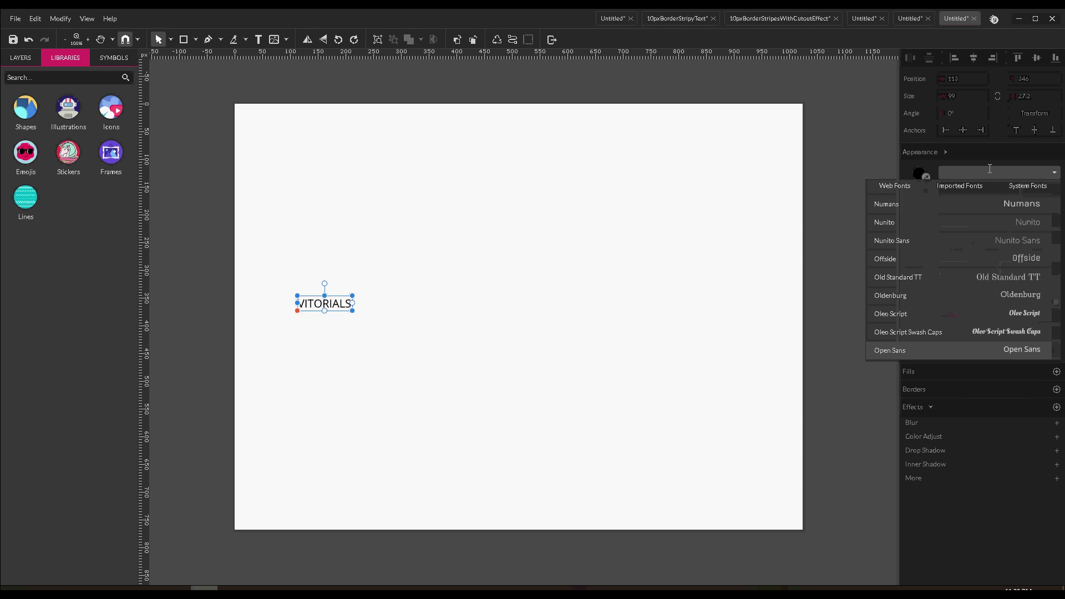
text(JOS)
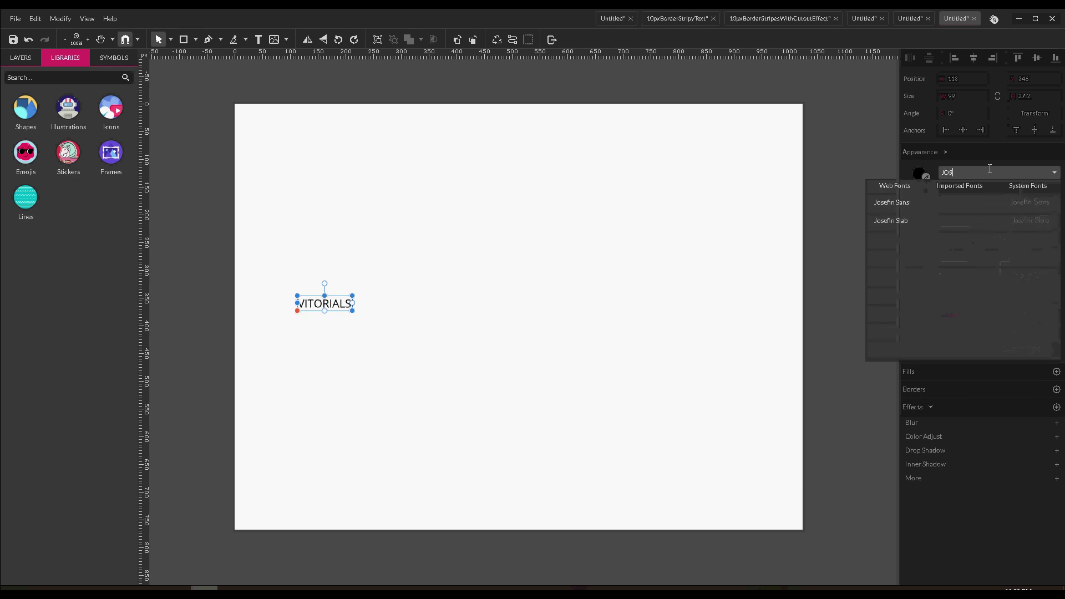
text(EFIN)
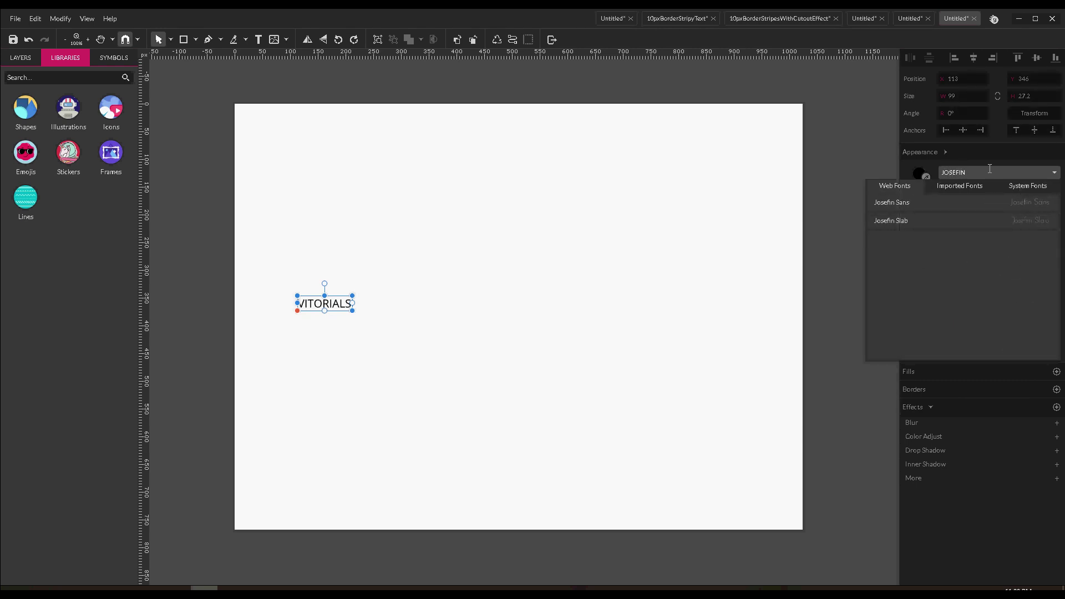
click(935, 204)
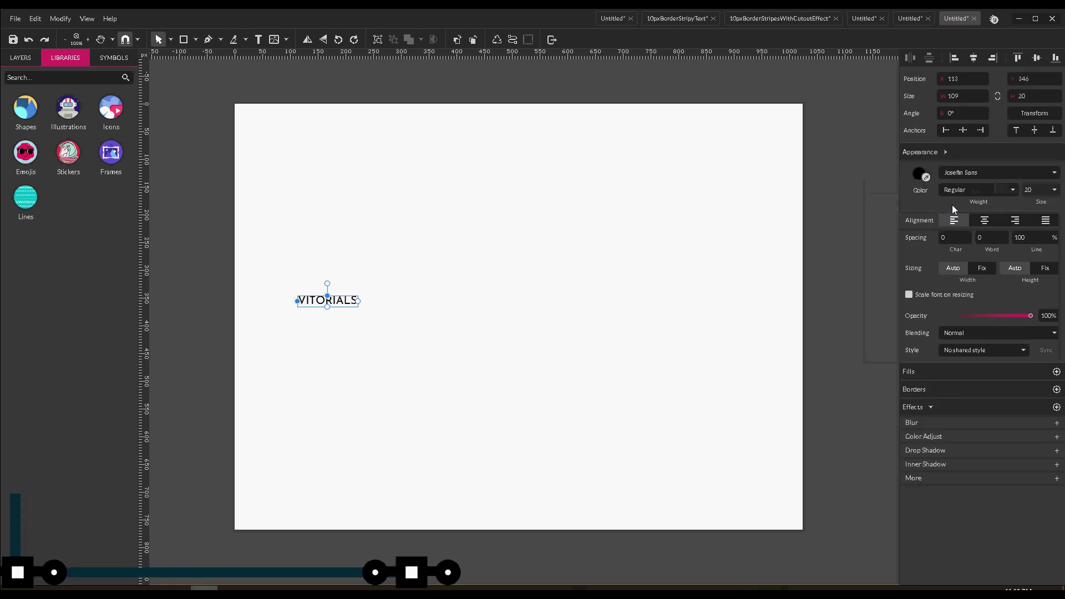
click(951, 191)
click(961, 365)
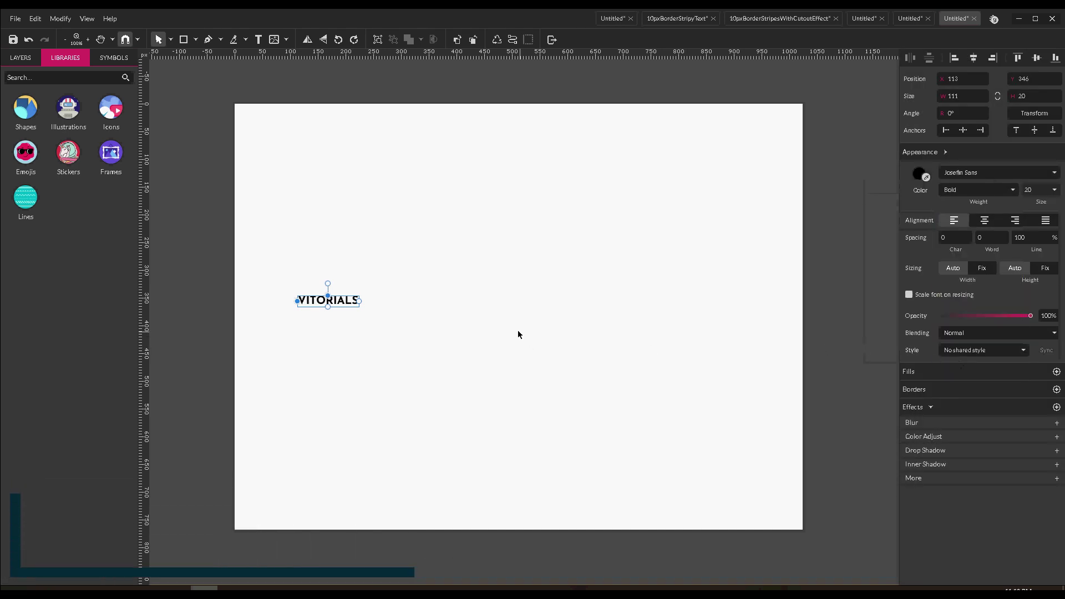
Scale VITORIALS up by its corner handles and centre it across the page.
drag(327, 294, 366, 296)
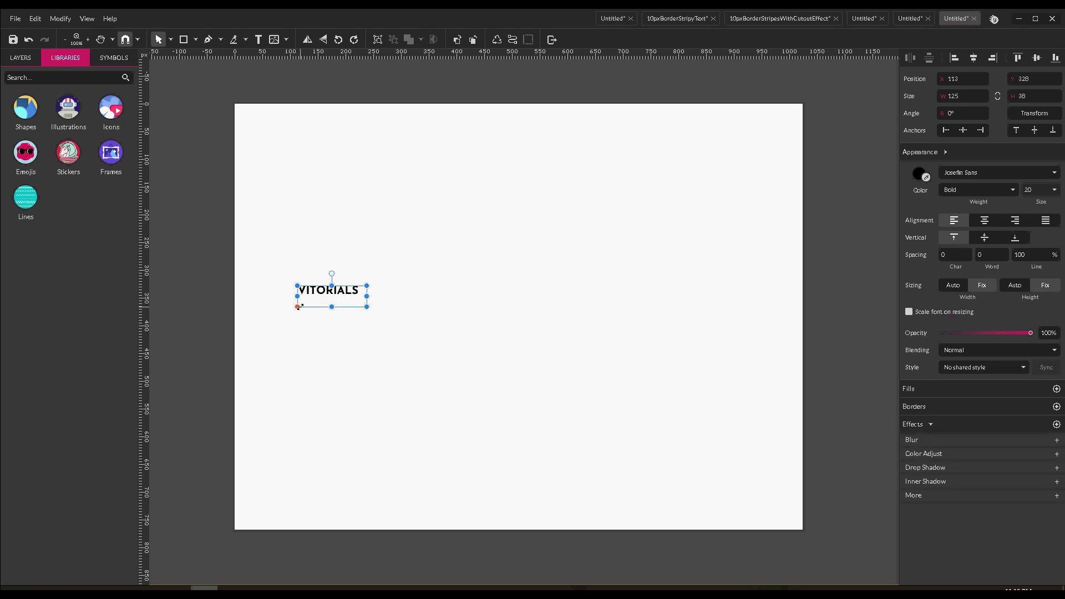
drag(297, 306, 181, 340)
drag(264, 297, 473, 287)
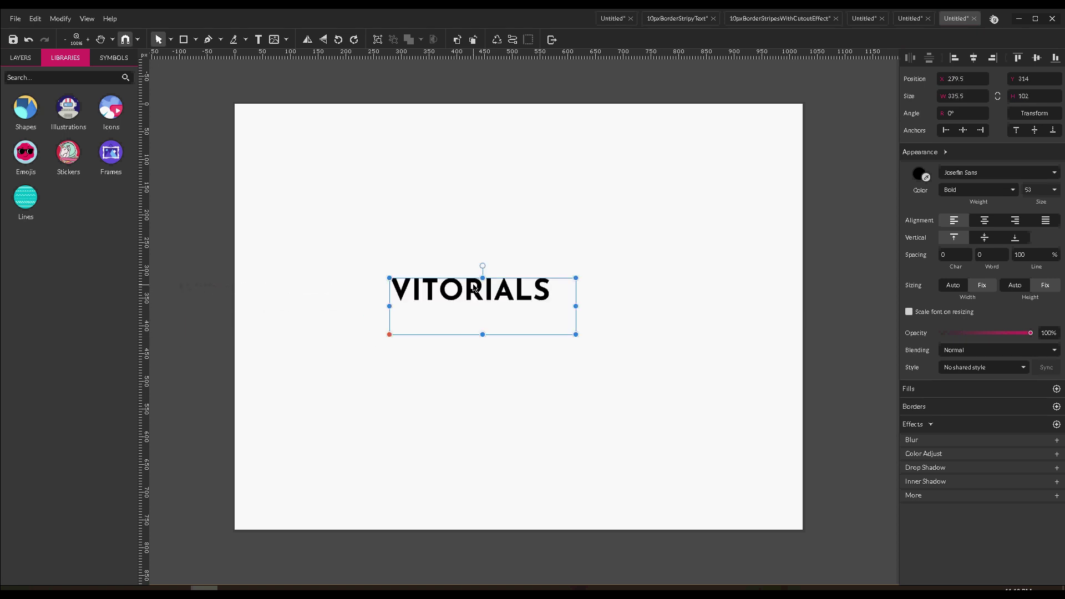
drag(388, 334, 243, 378)
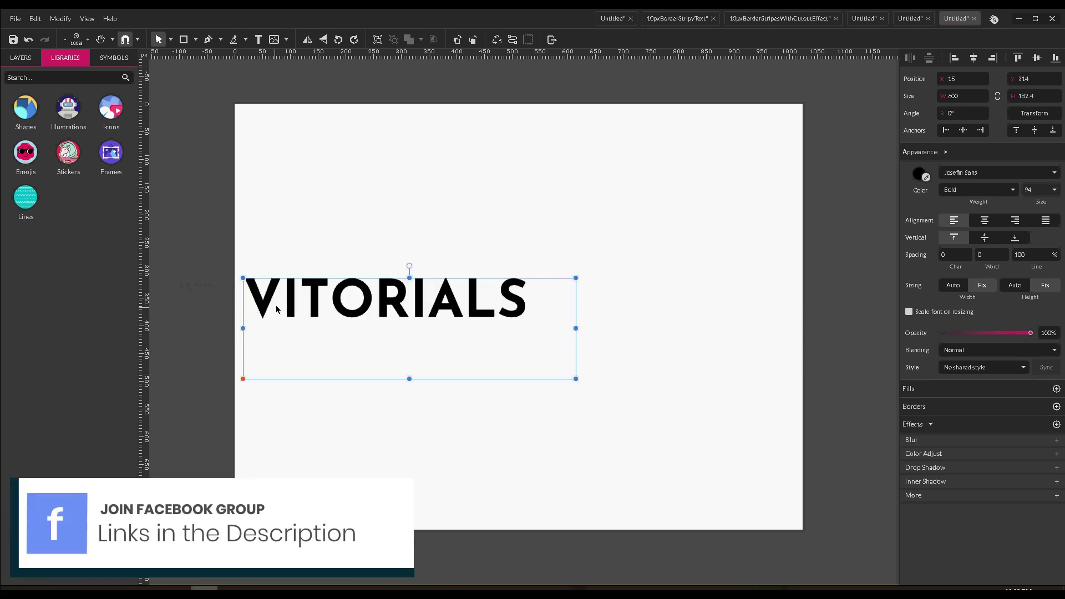
drag(277, 309, 386, 302)
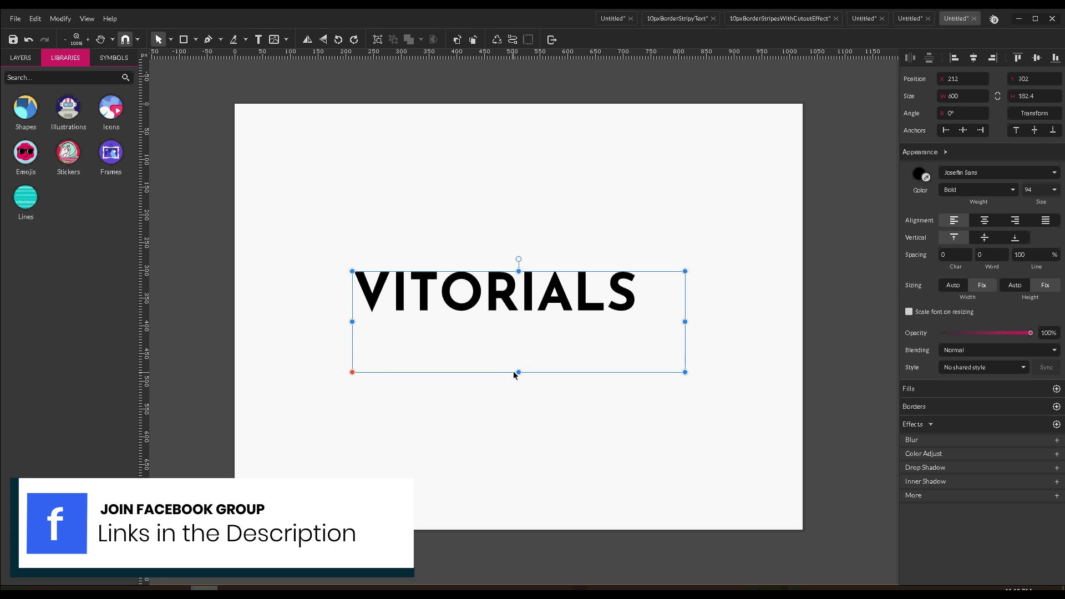
drag(514, 375, 510, 347)
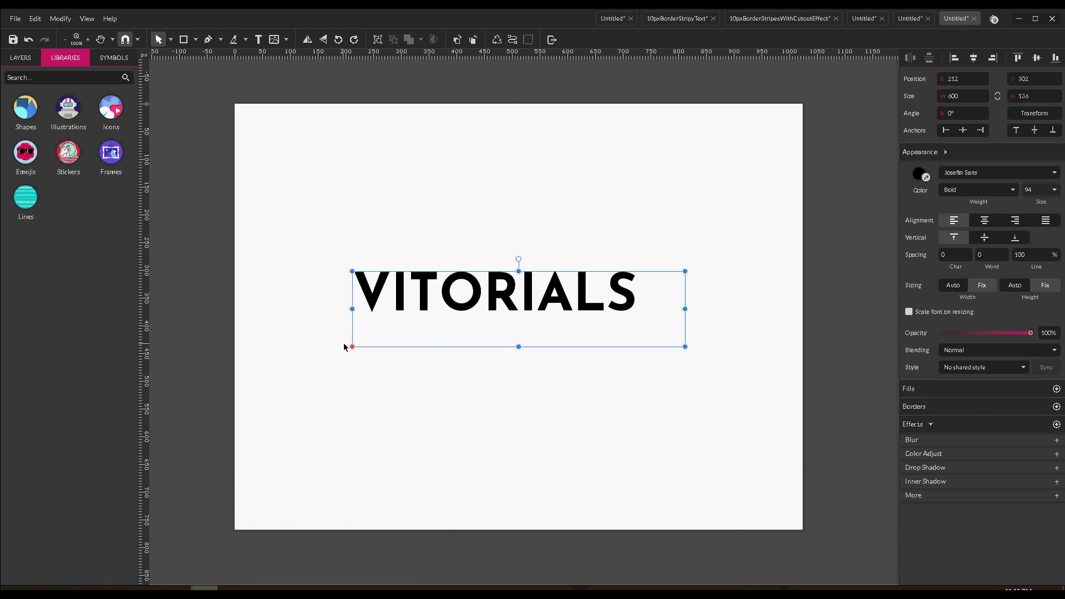
drag(352, 347, 463, 327)
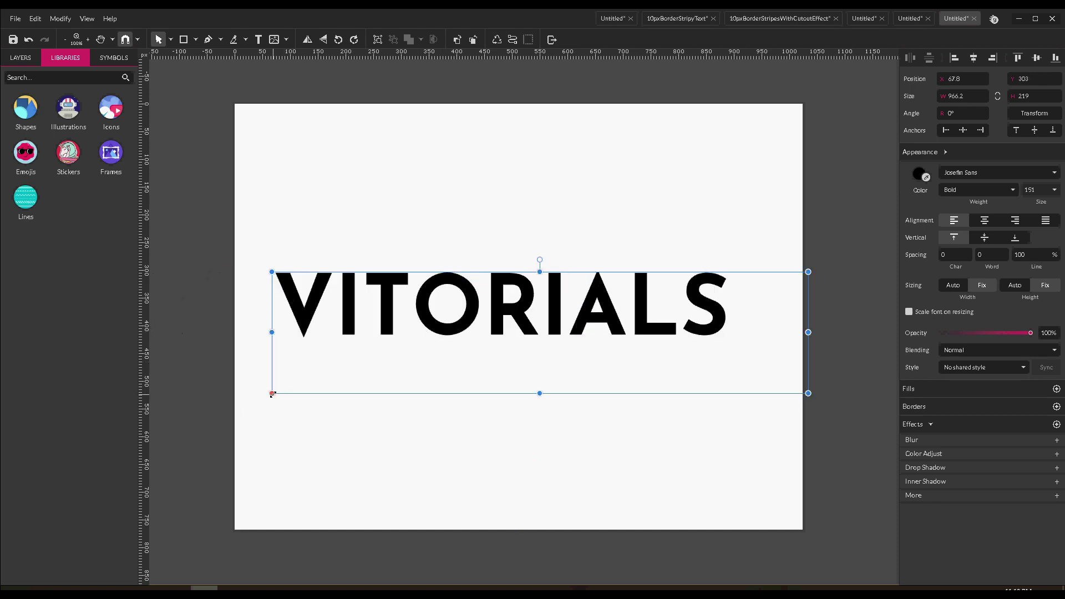
drag(271, 393, 238, 407)
drag(294, 316, 366, 308)
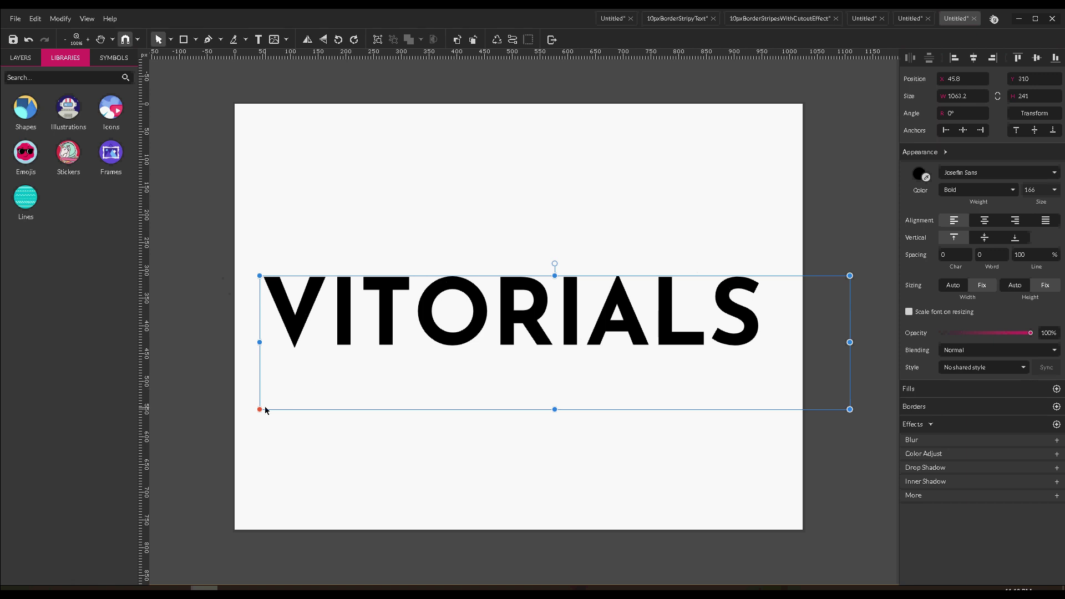
drag(259, 410, 268, 406)
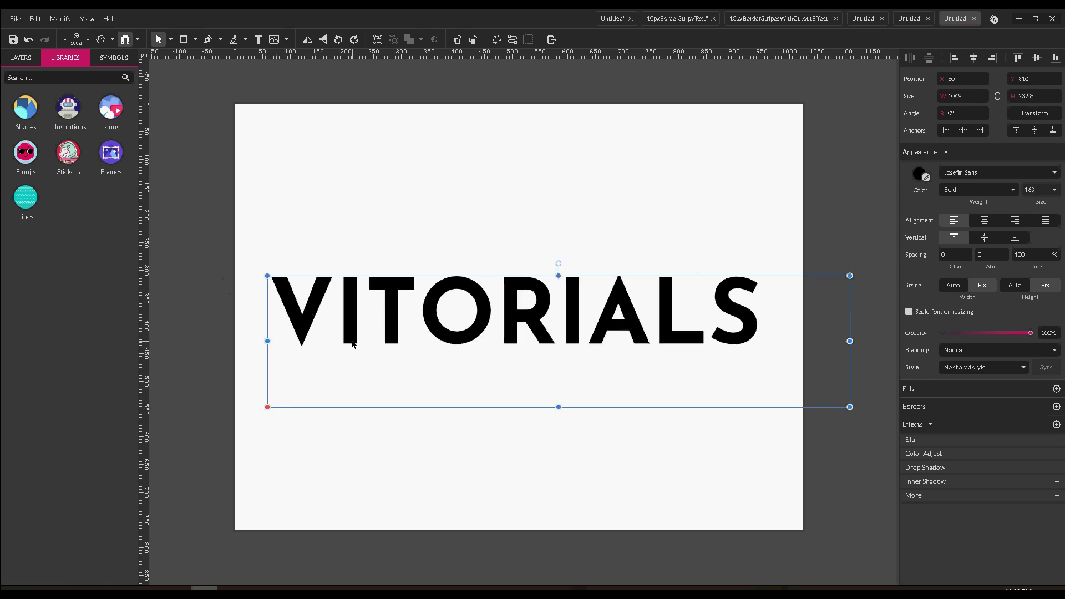
drag(350, 330, 353, 331)
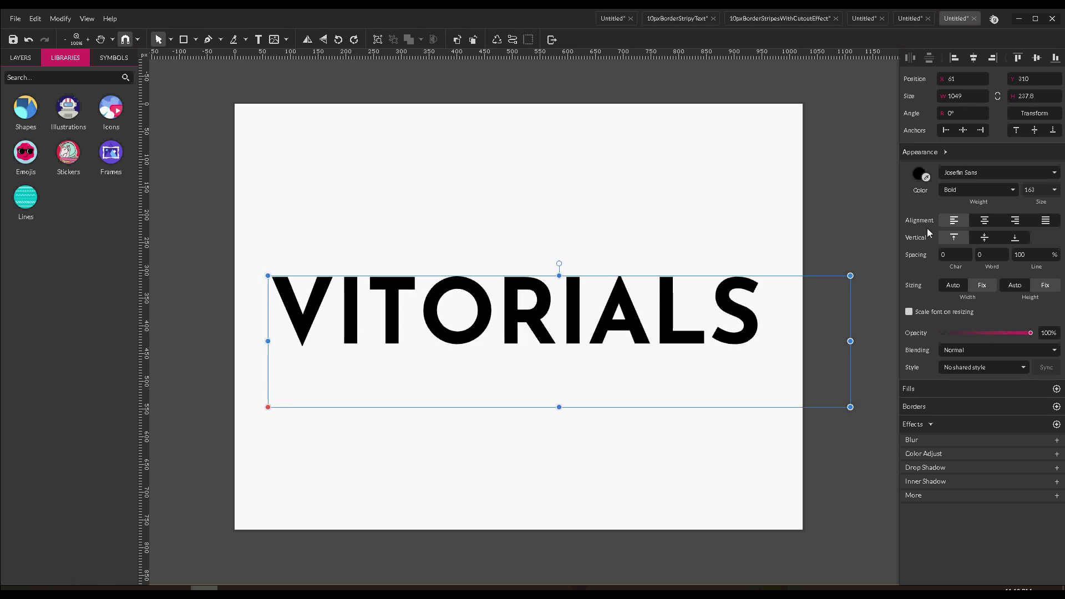
Set the VITORIALS font size to exactly 170.
click(1046, 191)
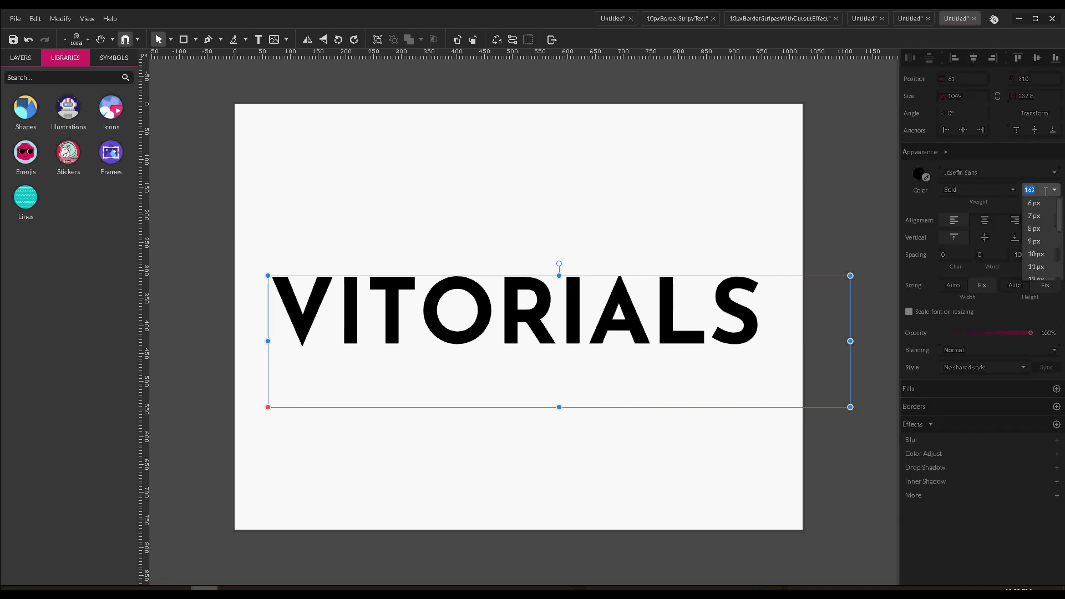
text(170)
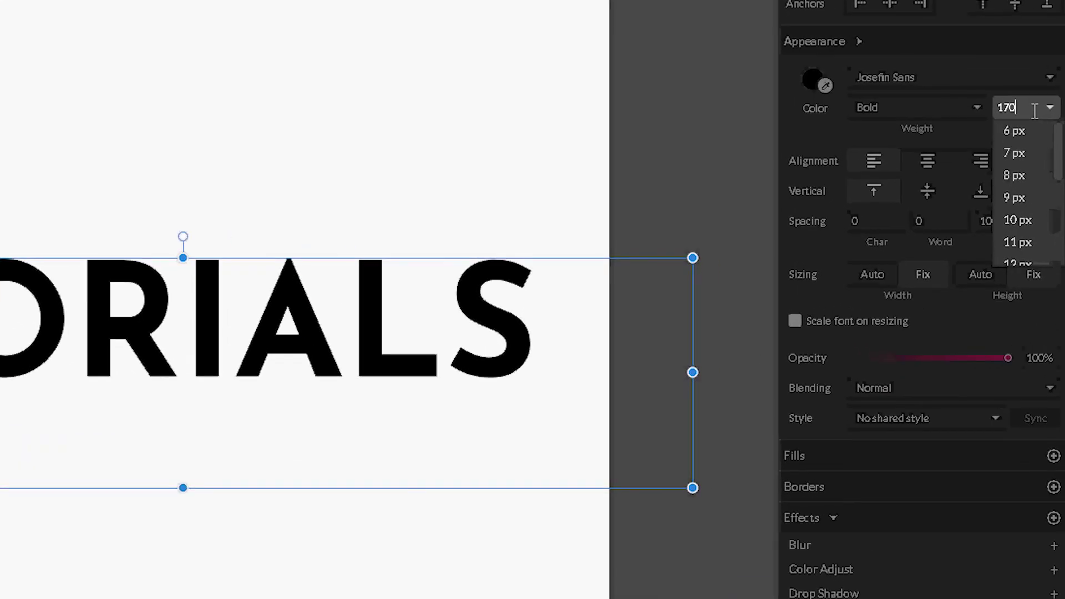
key(Return)
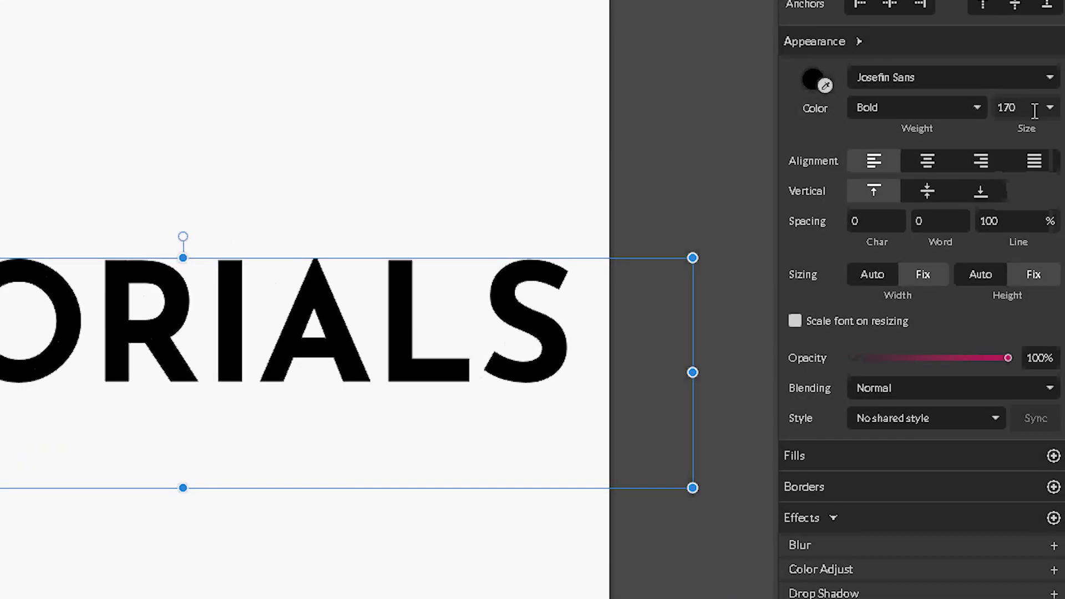
double_click(394, 326)
click(391, 328)
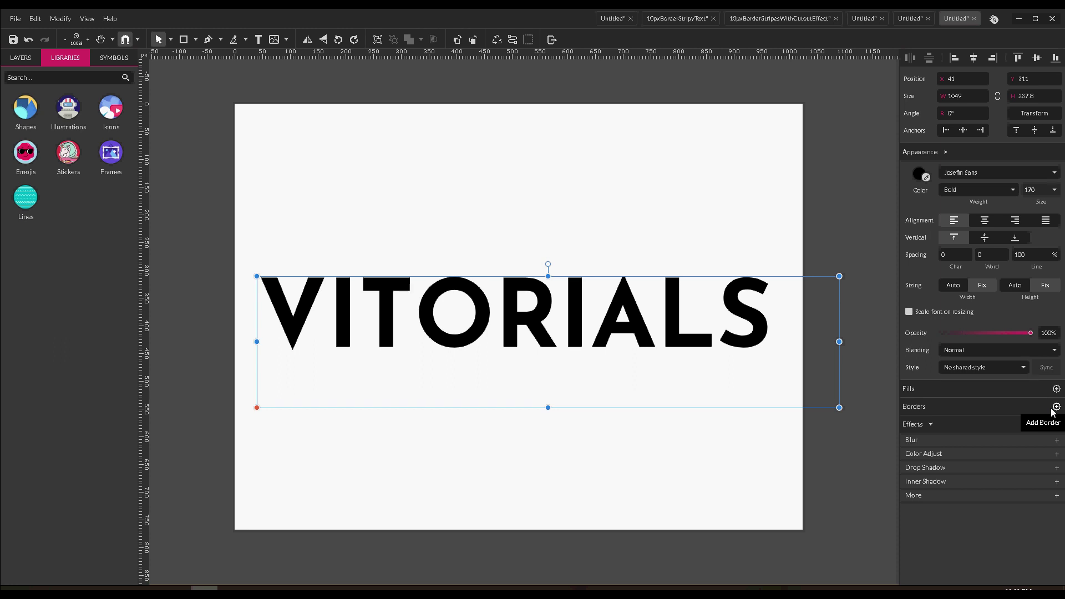
Add a white 10 px border positioned outside the letters.
click(1056, 407)
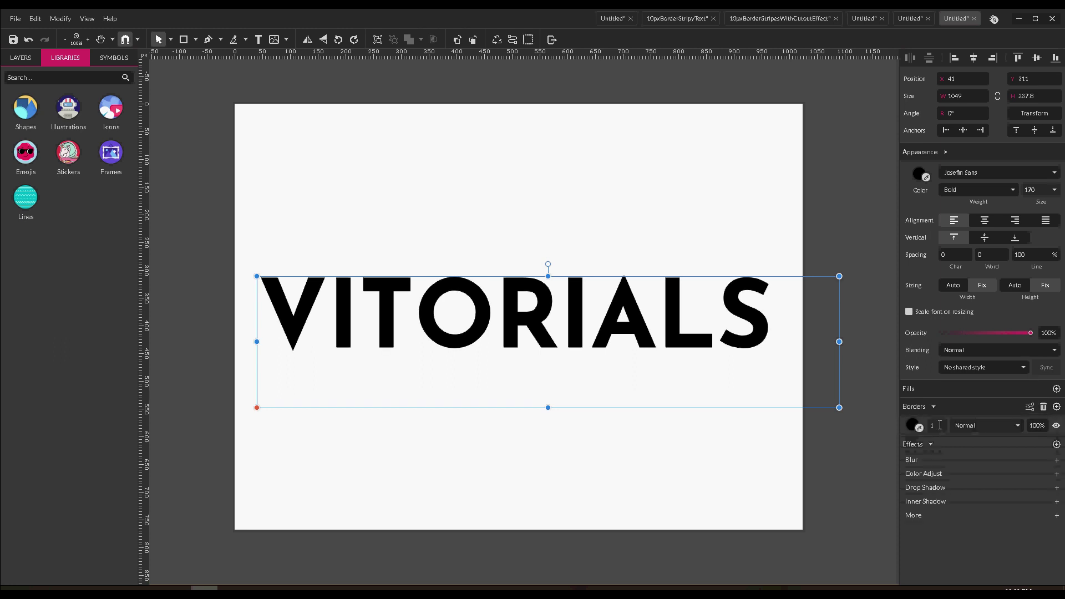
click(940, 426)
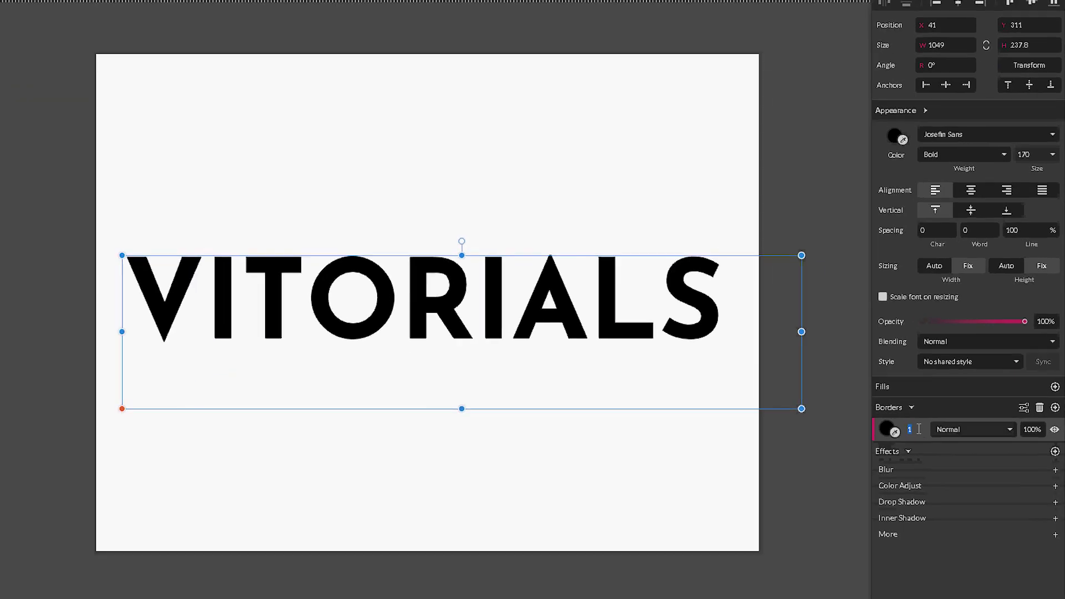
text(1)
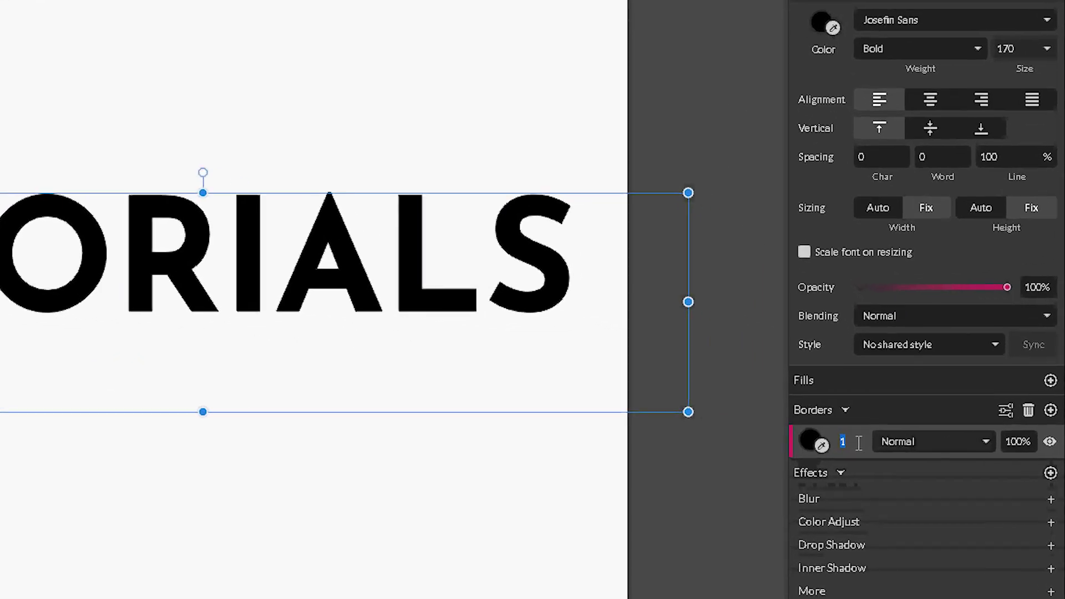
text(0)
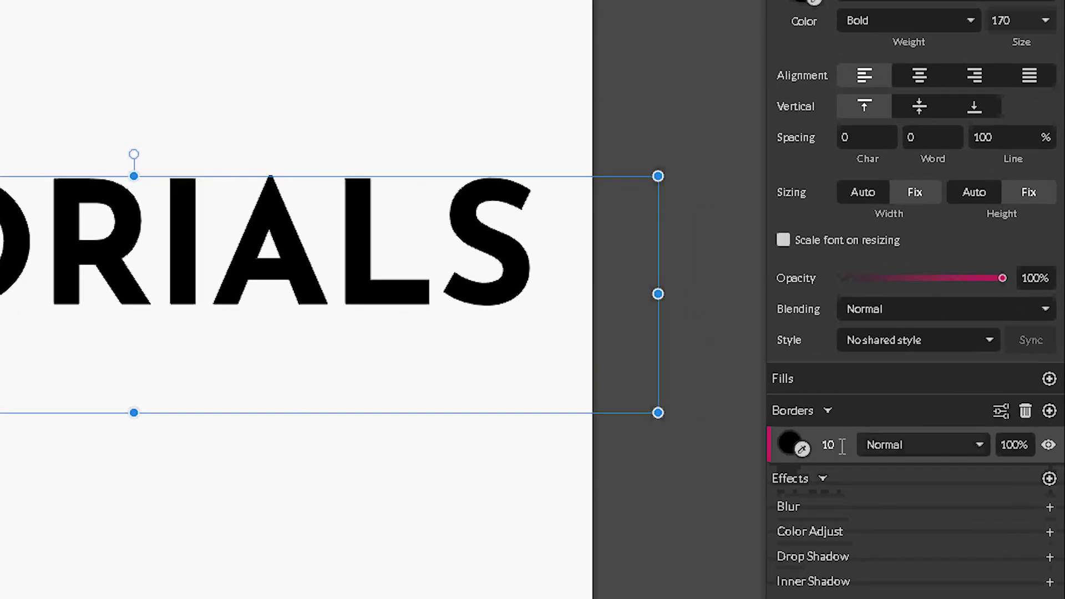
key(Return)
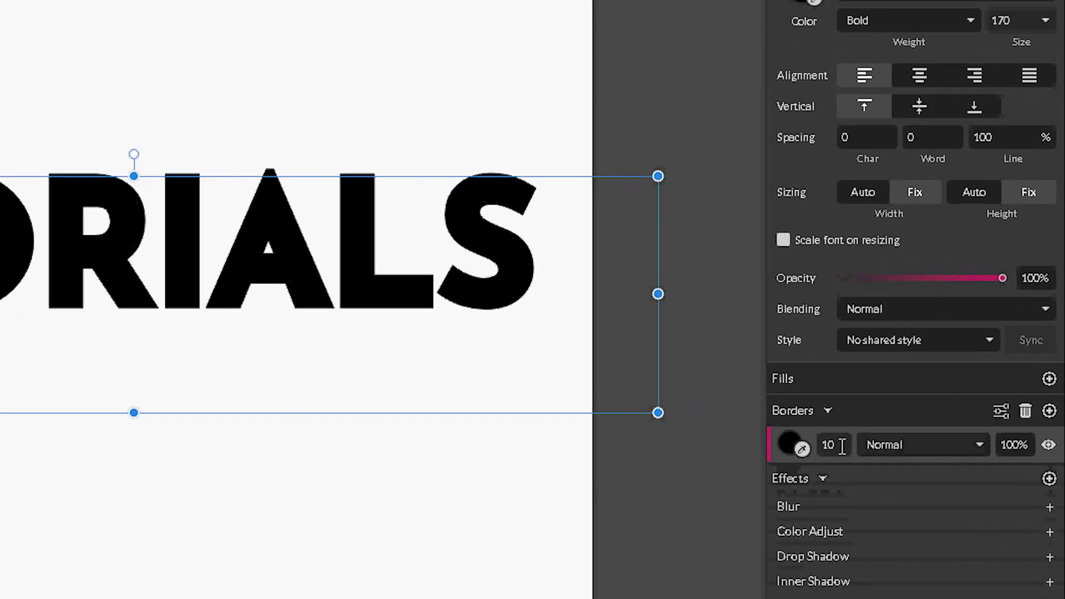
click(787, 444)
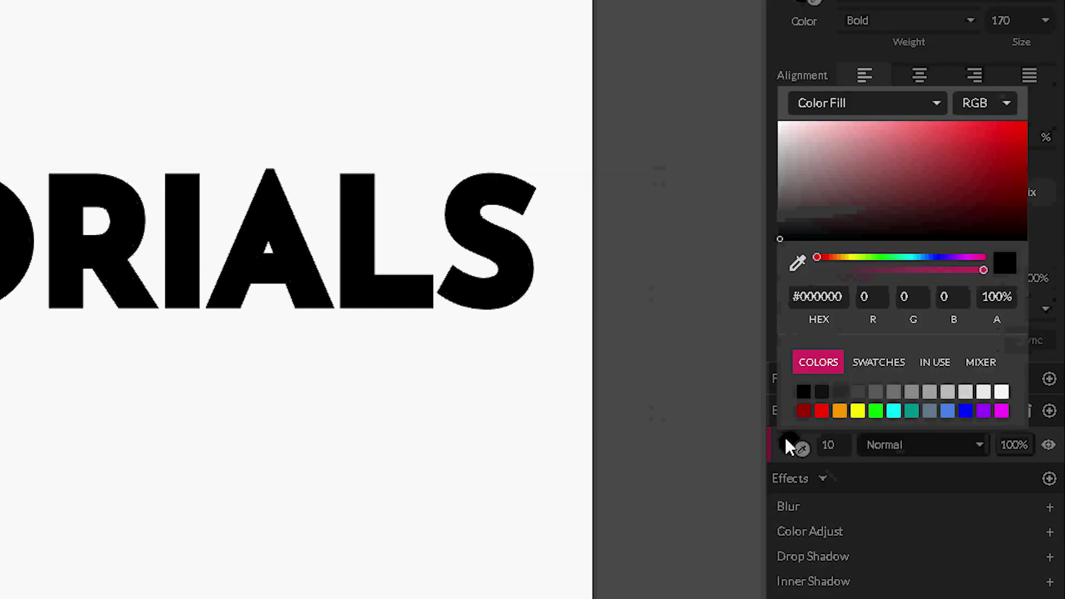
drag(804, 205, 741, 97)
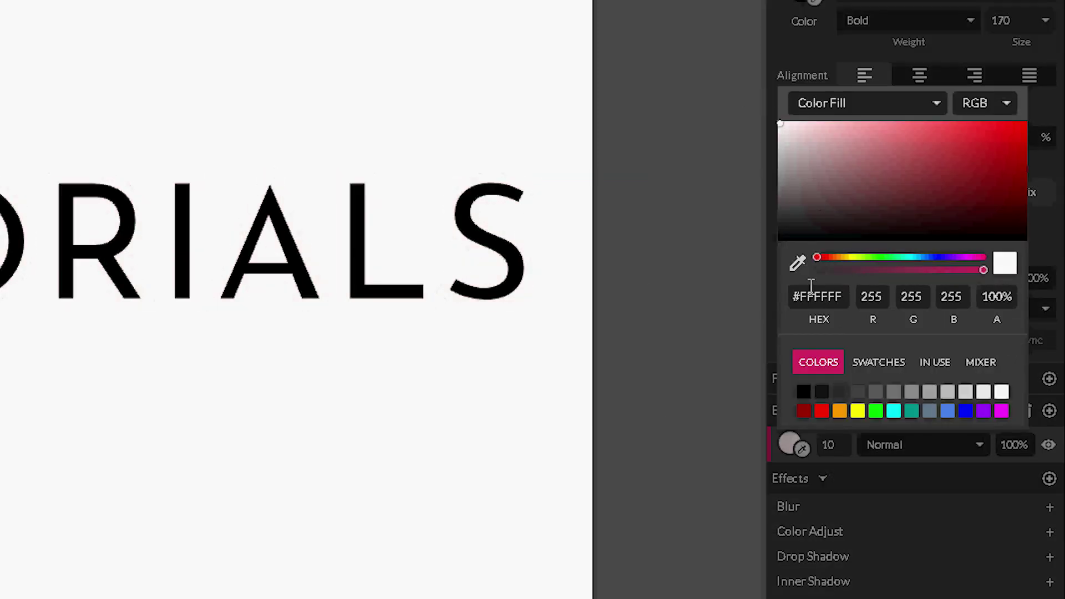
click(780, 449)
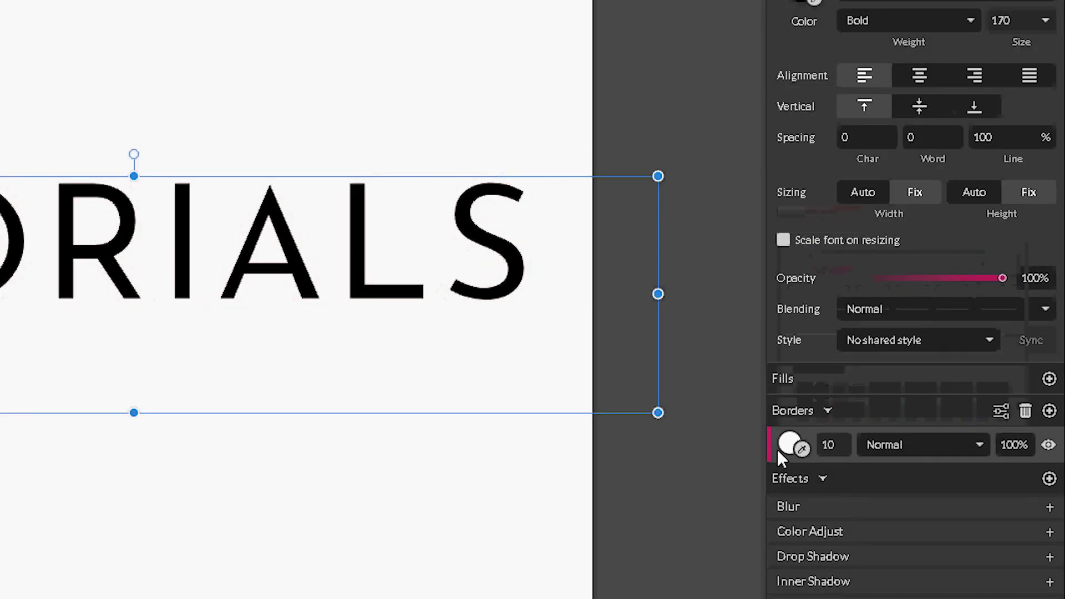
click(1006, 411)
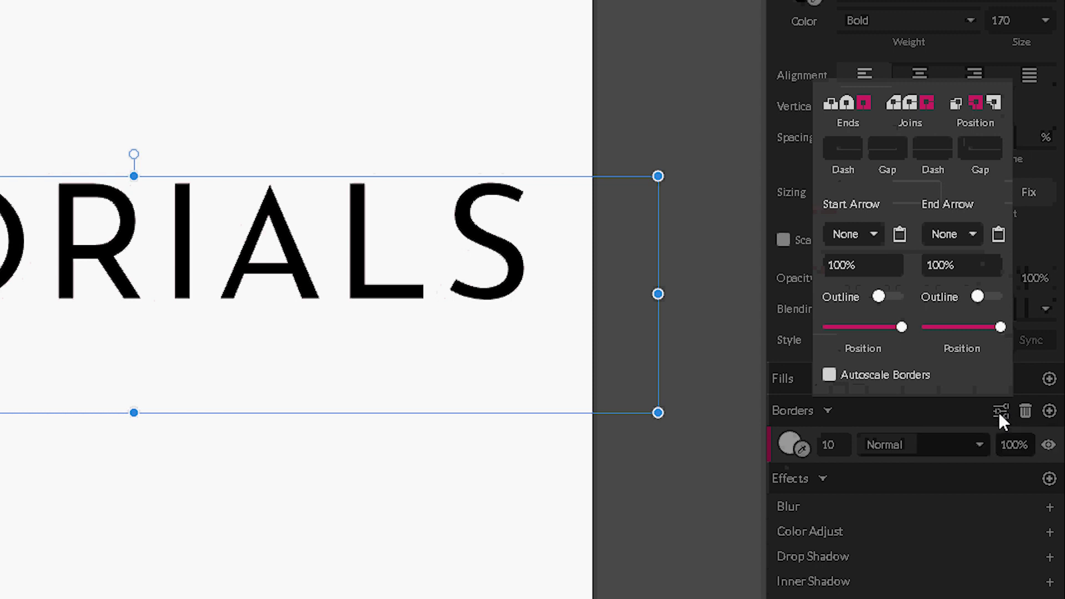
click(994, 102)
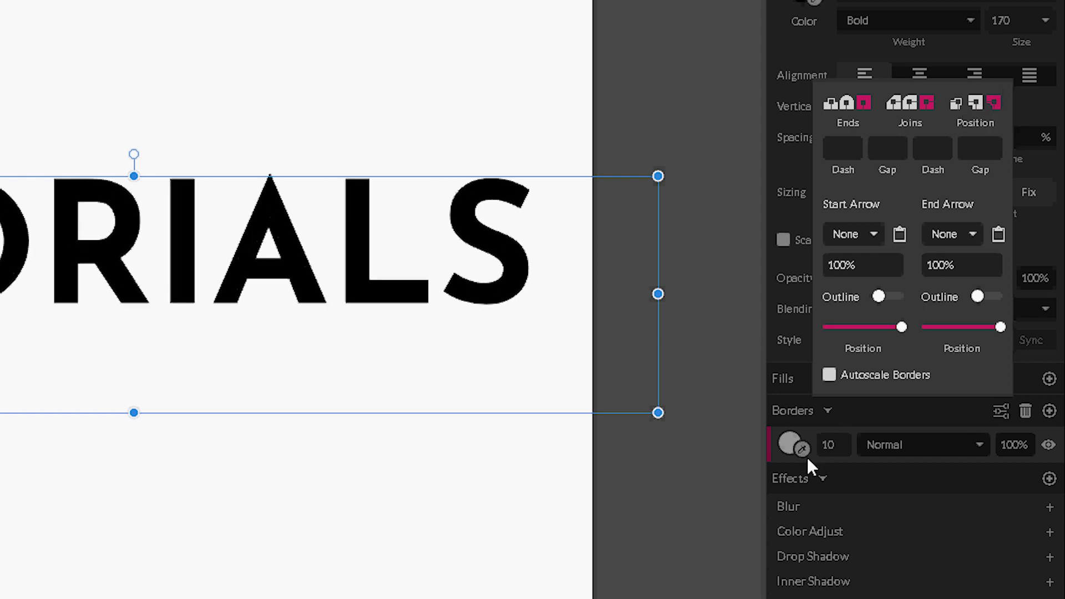
Add a black 20 px outside border and move it below the white one.
click(1049, 410)
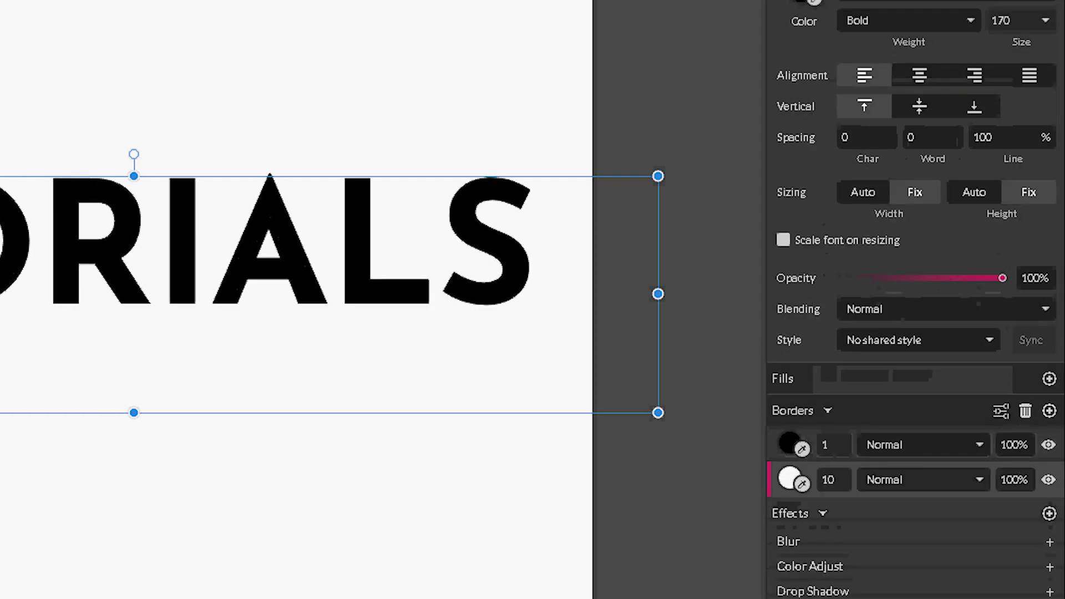
click(826, 445)
text(20)
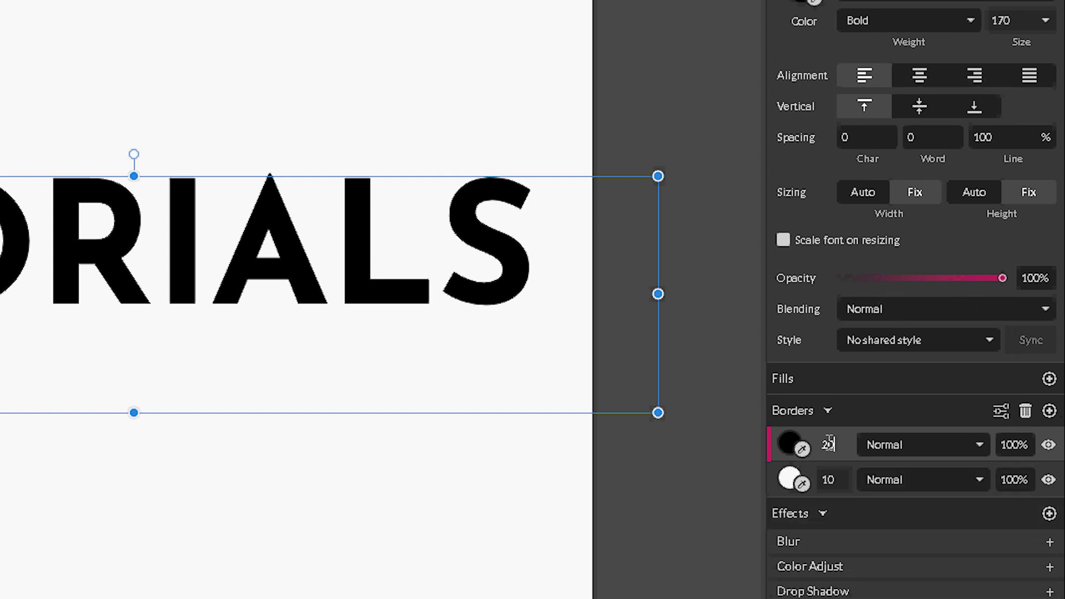
key(Return)
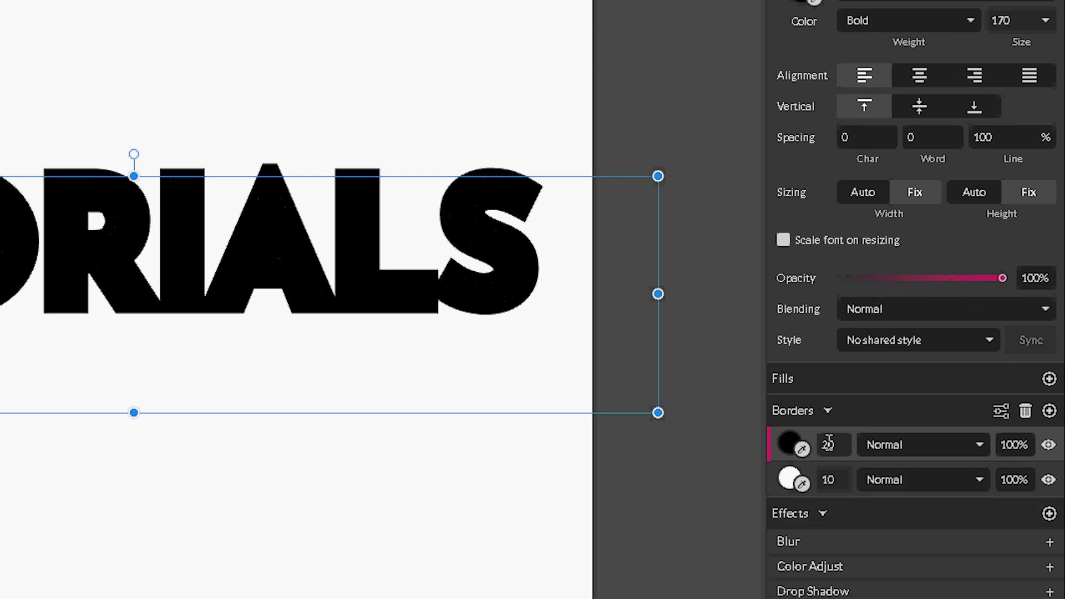
click(1000, 411)
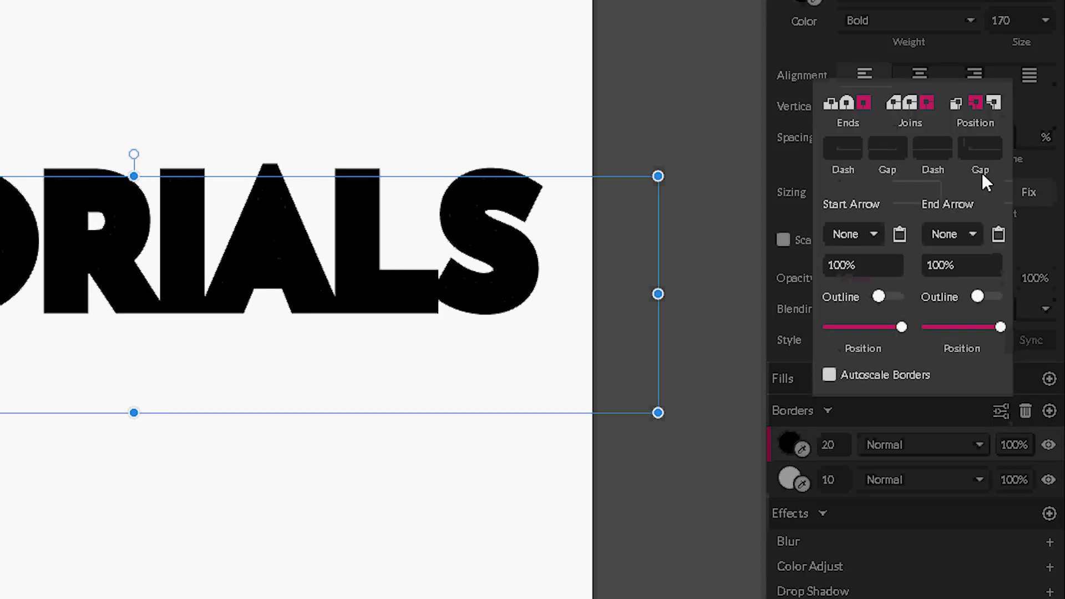
click(995, 103)
click(777, 447)
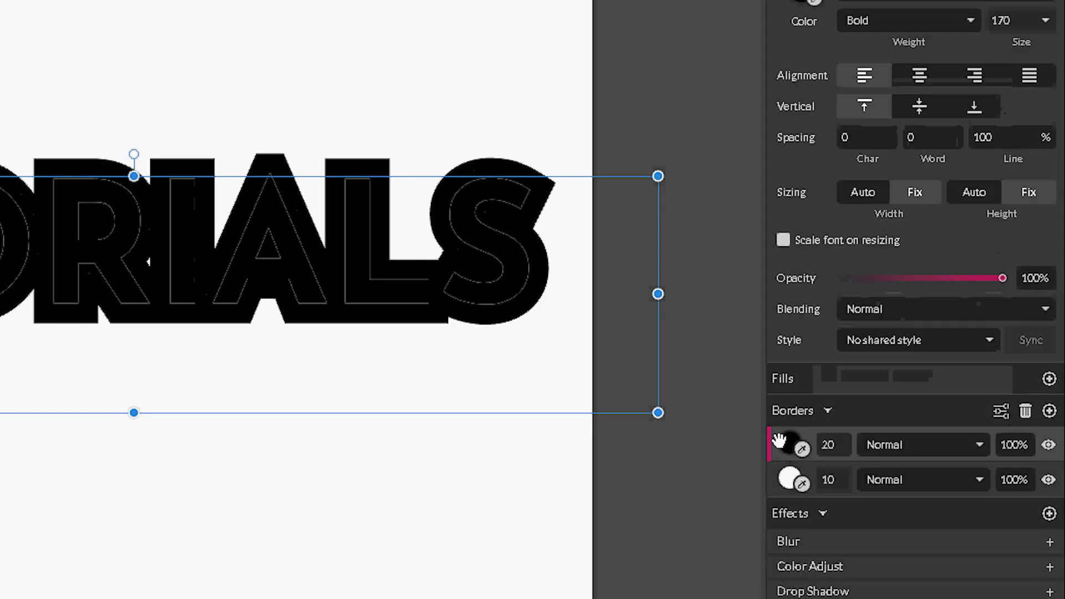
drag(779, 440, 781, 481)
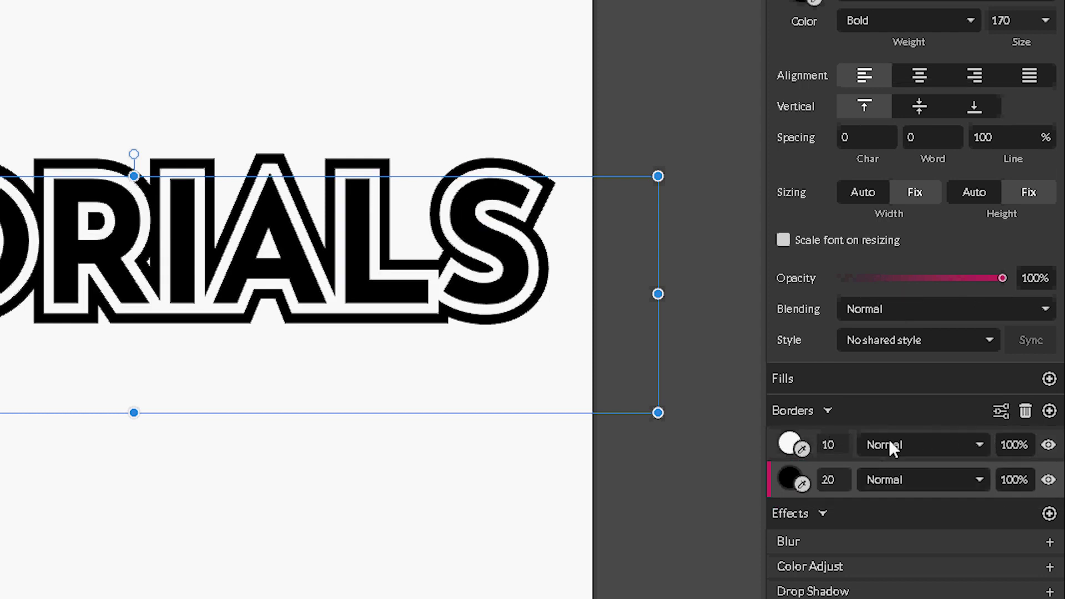
Add a white 30 px outside border at the bottom of the stack.
click(1049, 410)
double_click(826, 443)
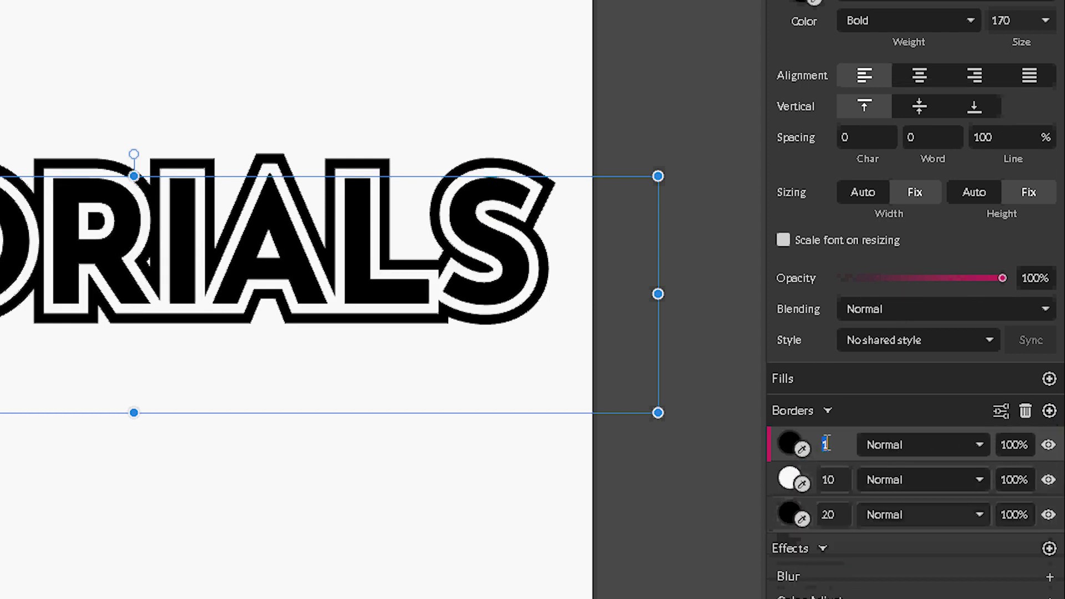
text(30)
key(Return)
click(789, 444)
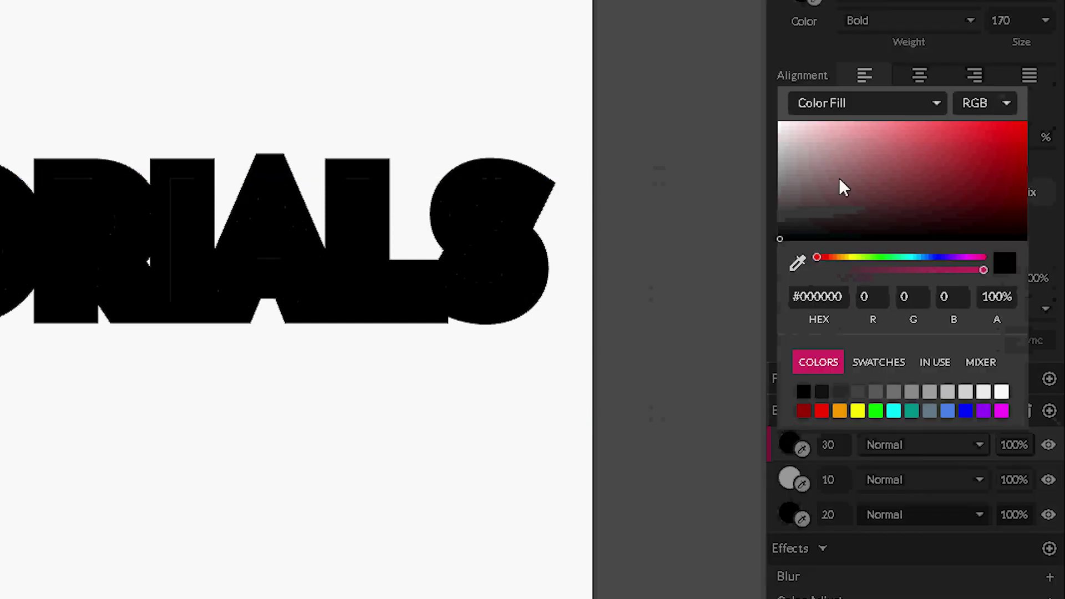
drag(839, 185, 751, 107)
click(787, 441)
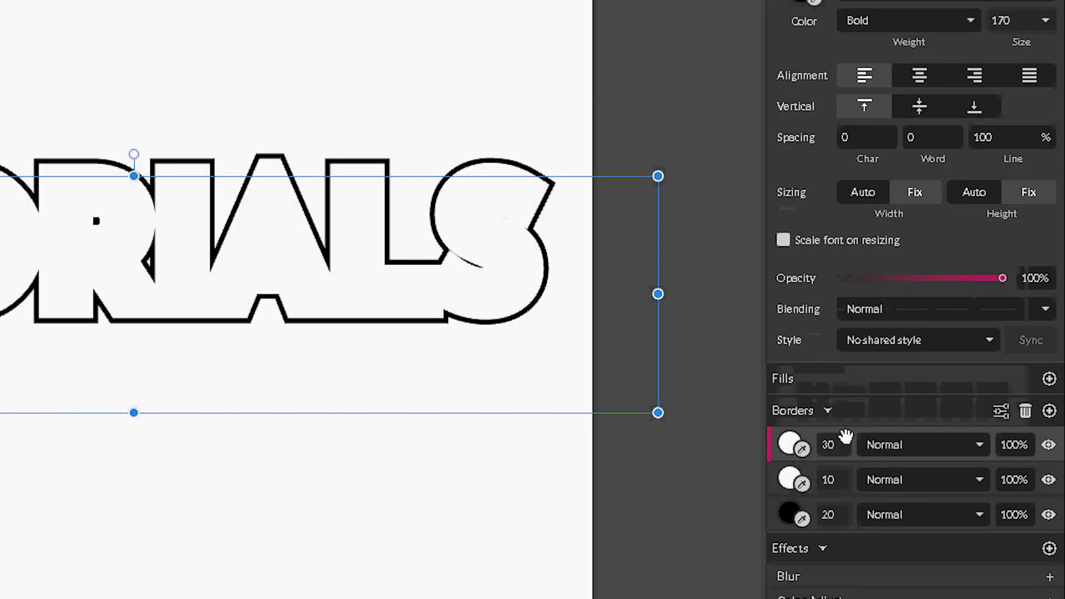
click(1001, 412)
click(993, 107)
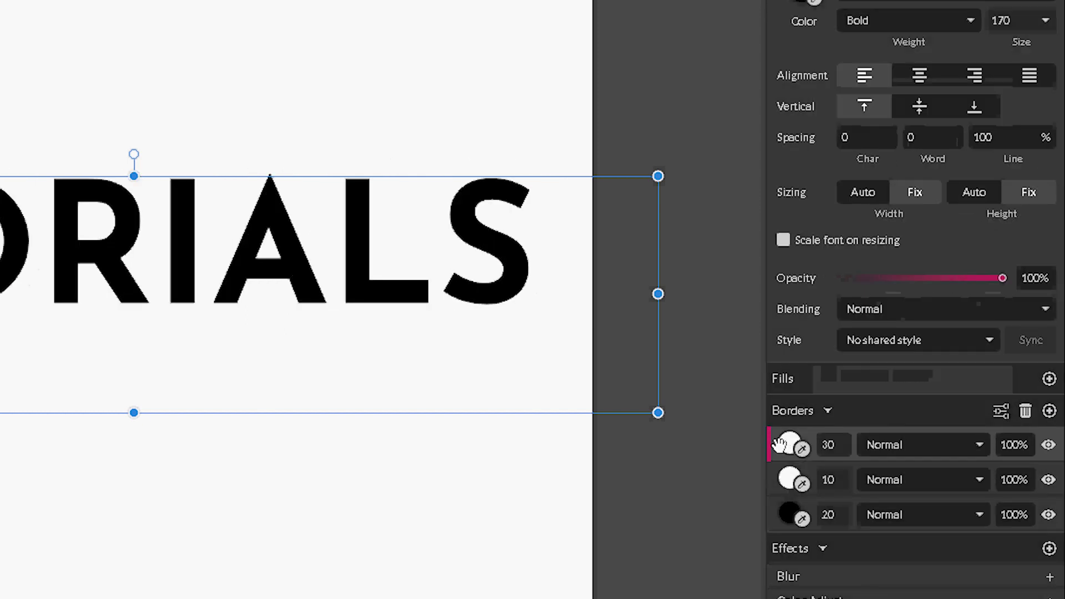
drag(781, 444, 786, 528)
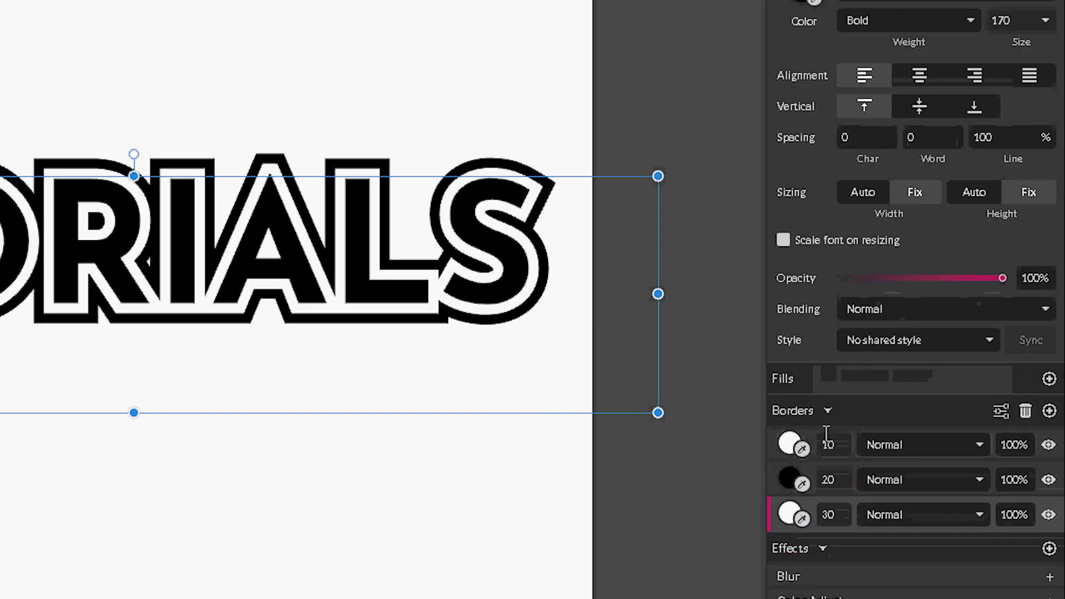
Add a black 40 px outside border at the bottom of the stack.
click(1048, 411)
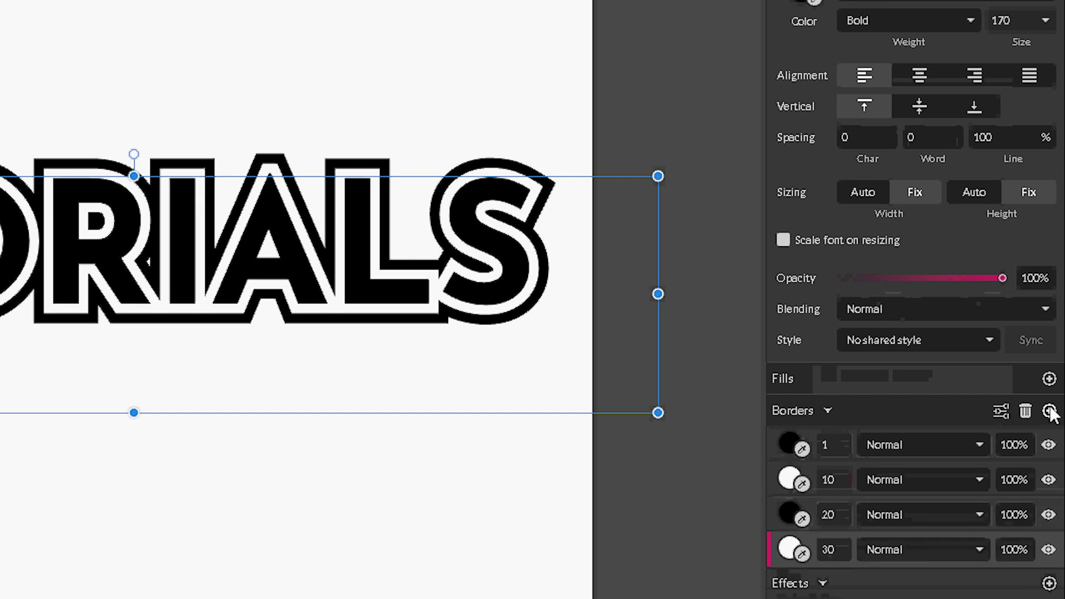
click(807, 443)
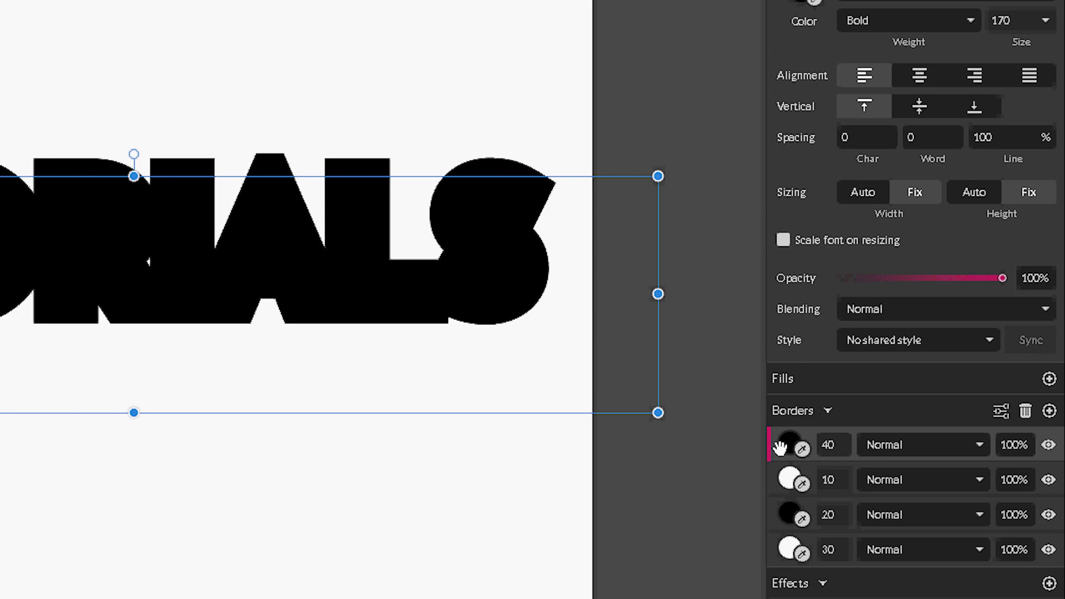
click(1002, 411)
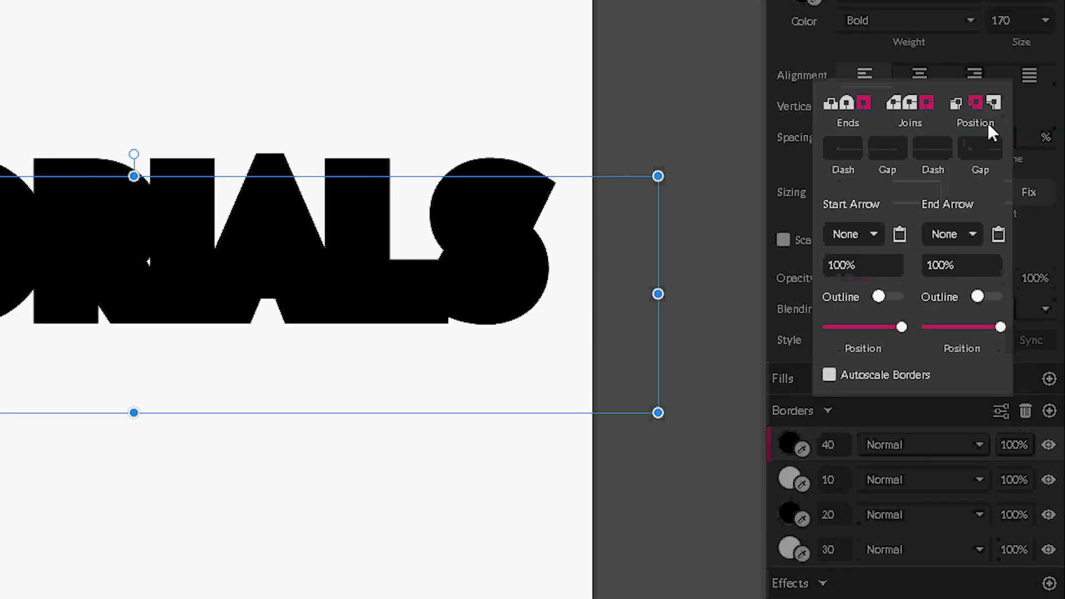
click(992, 105)
click(777, 447)
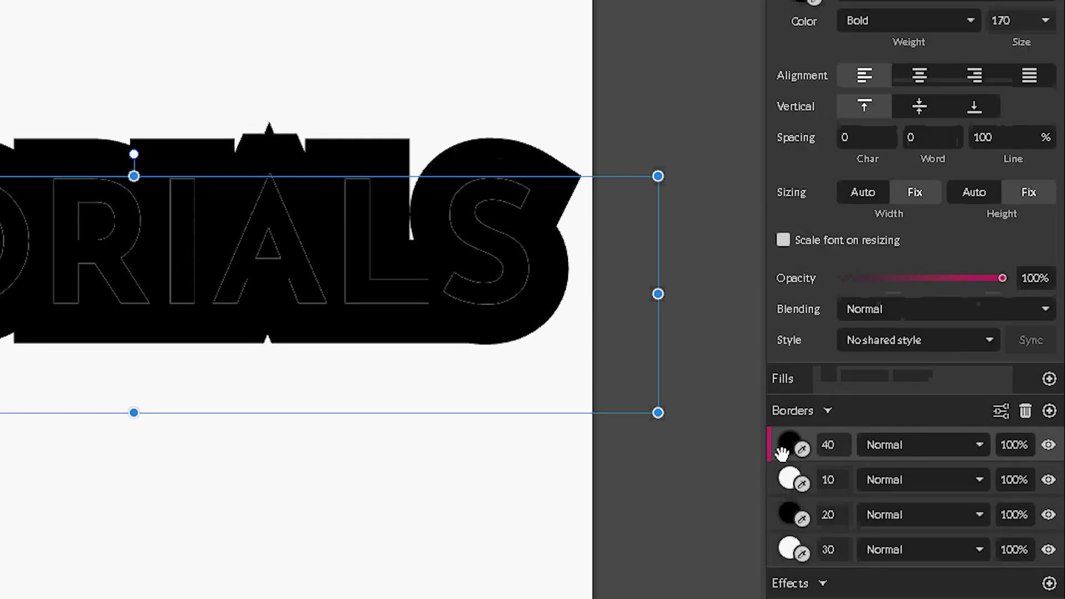
drag(776, 447, 783, 555)
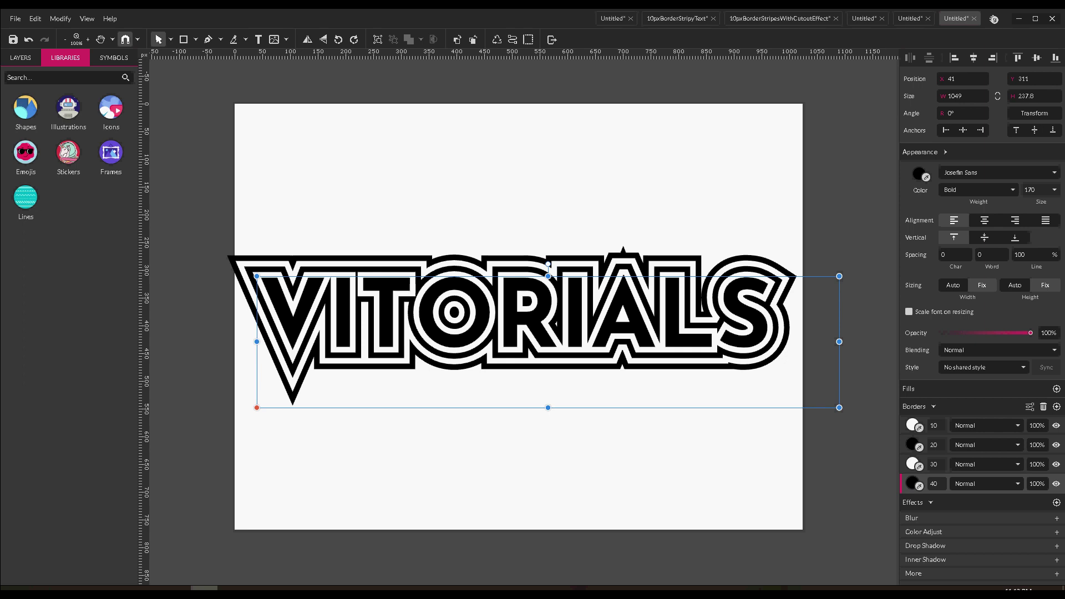
Delete all four striped borders (40, 30, 20, 10) from the text.
click(1043, 407)
click(1042, 407)
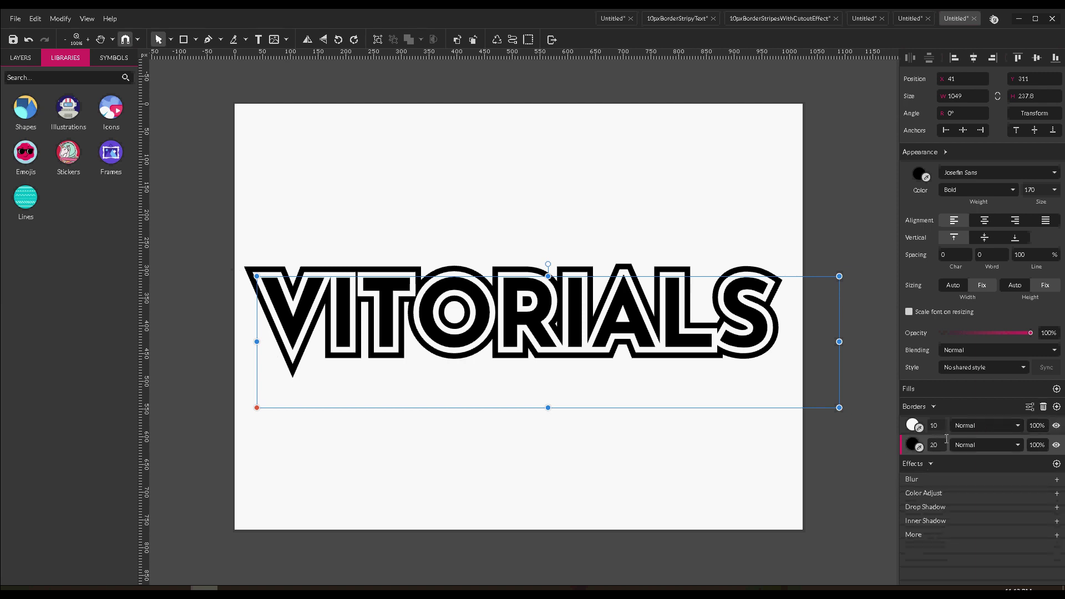
click(1043, 406)
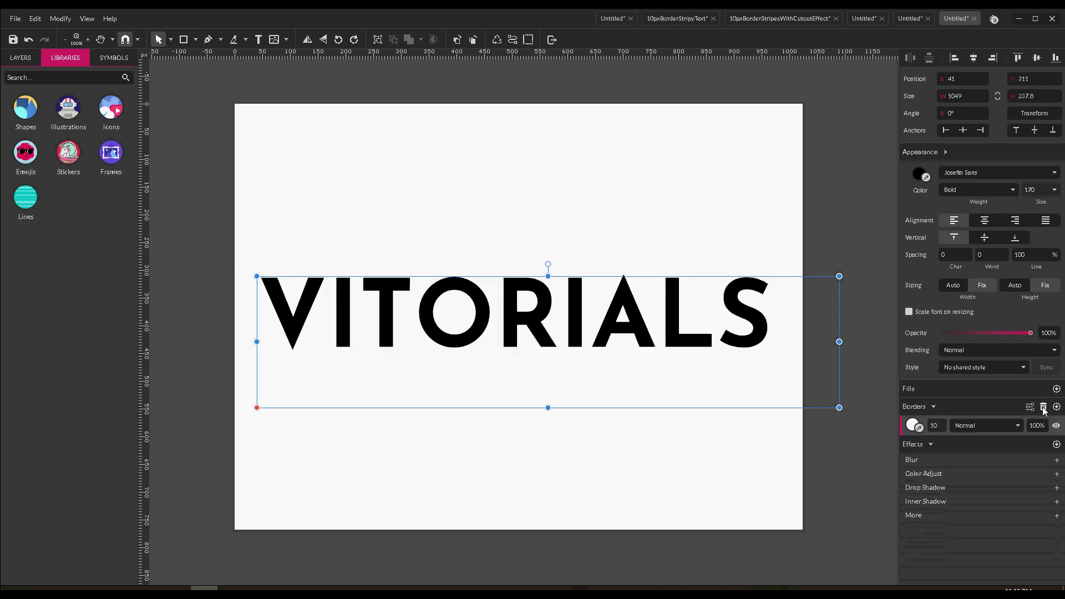
click(1042, 406)
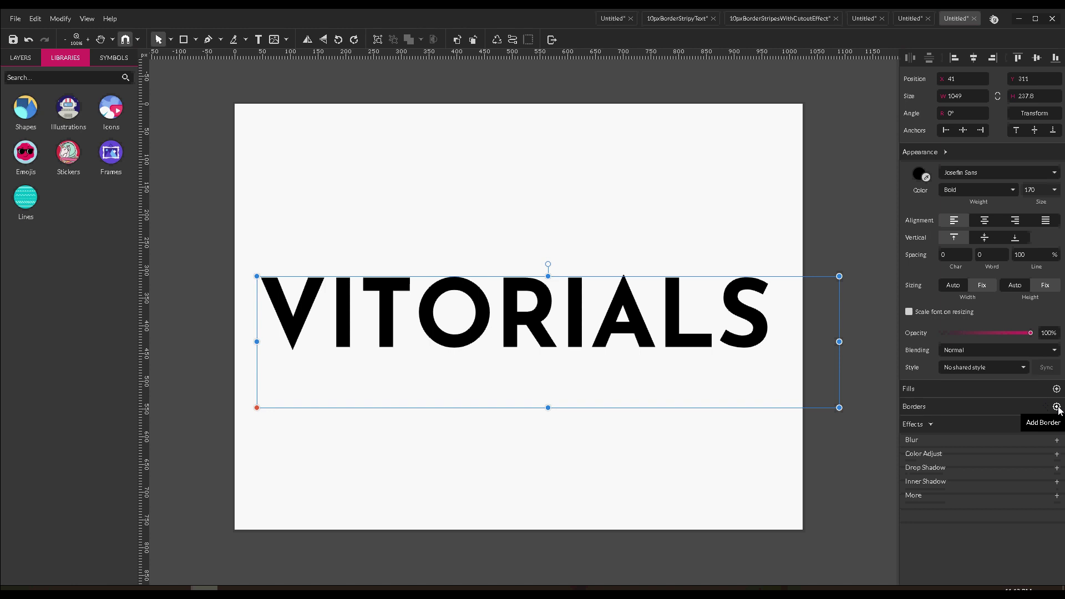
Add a stack of many default 1 px black borders to VITORIALS.
click(1057, 407)
click(1056, 406)
click(1057, 407)
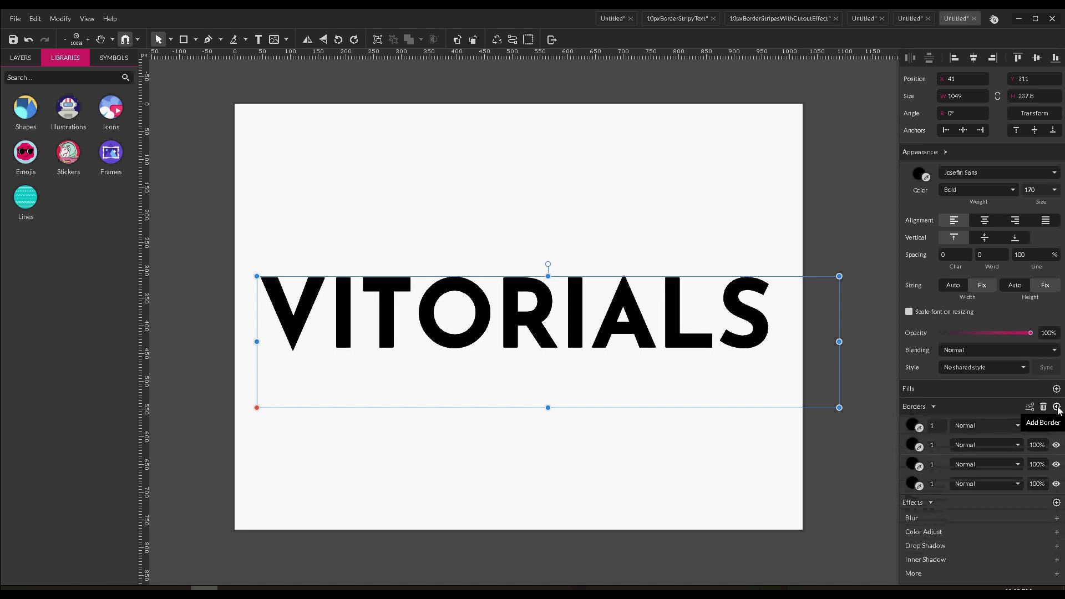
click(1056, 407)
click(1056, 406)
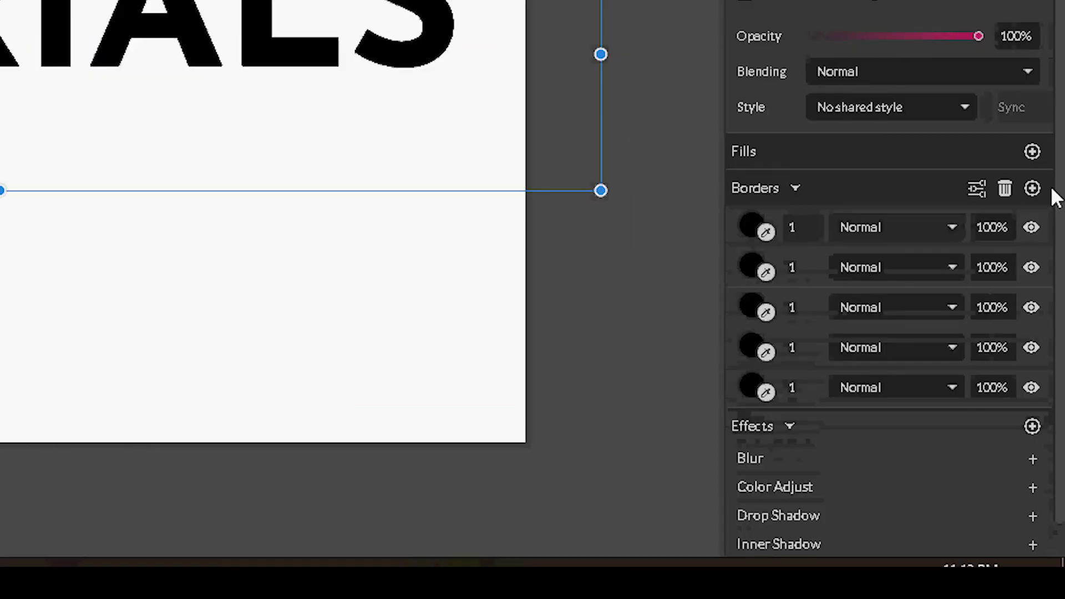
click(1032, 188)
click(1032, 188)
click(1032, 188)
click(1032, 188)
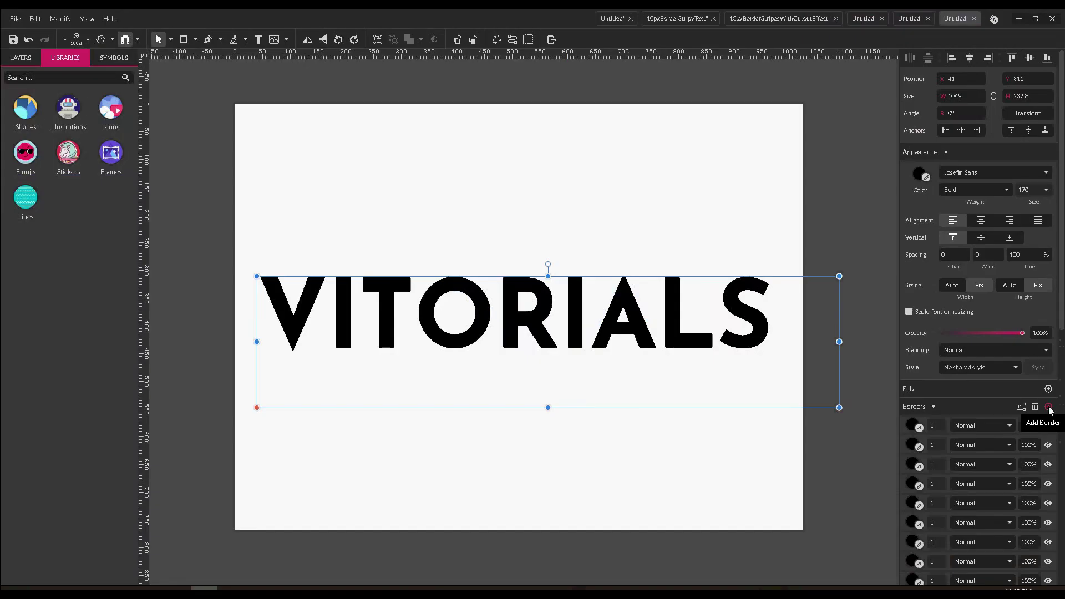
click(1049, 407)
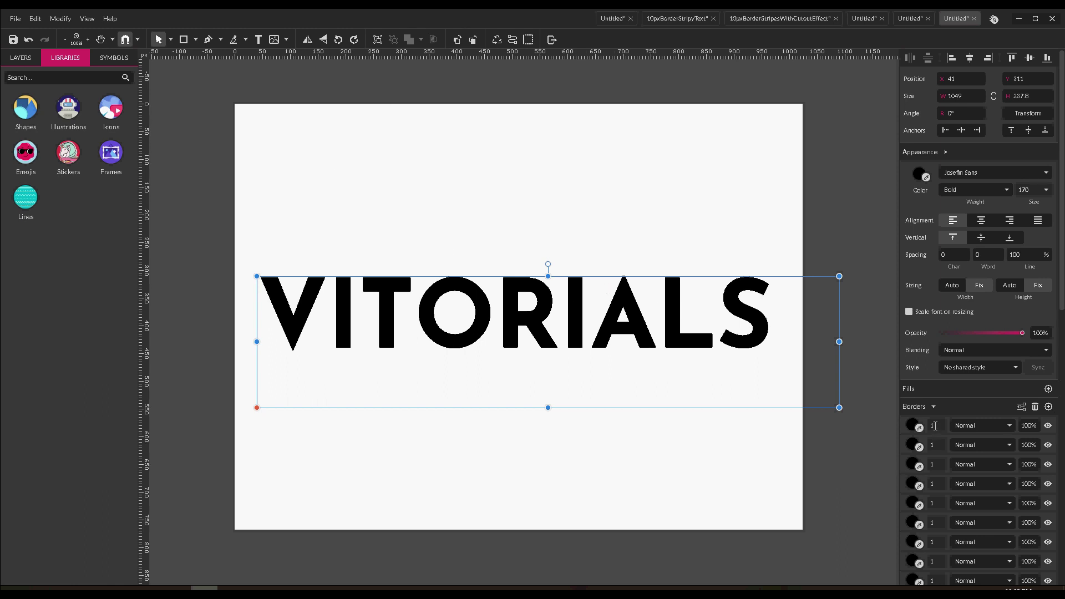
click(934, 425)
Make the first border white, 10 px wide, positioned Outside.
text(0)
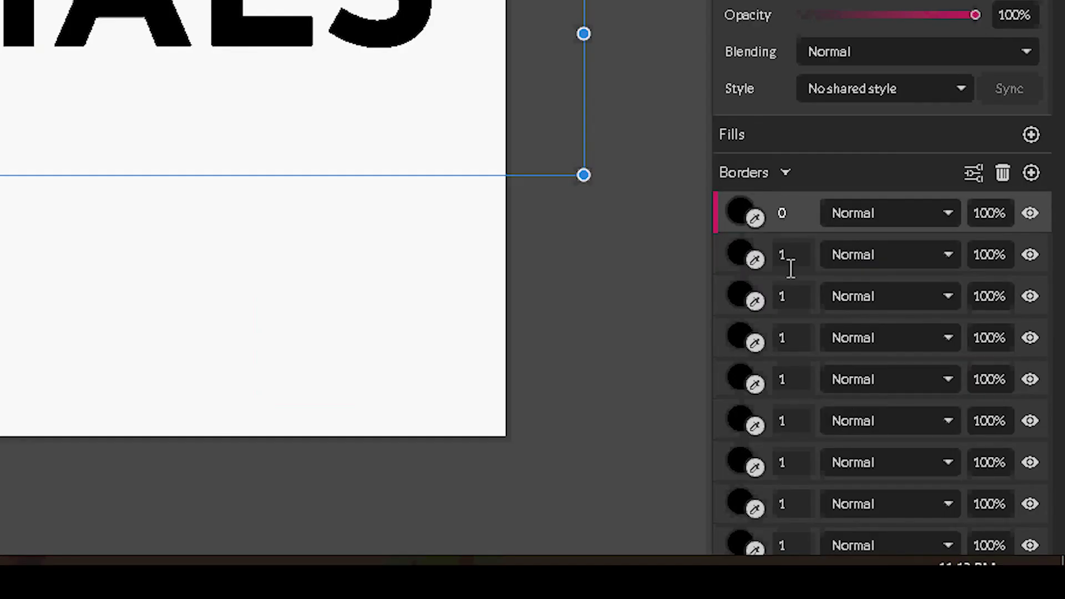
click(932, 469)
scroll(932, 467, down, 3)
scroll(784, 299, down, 3)
scroll(775, 285, up, 10)
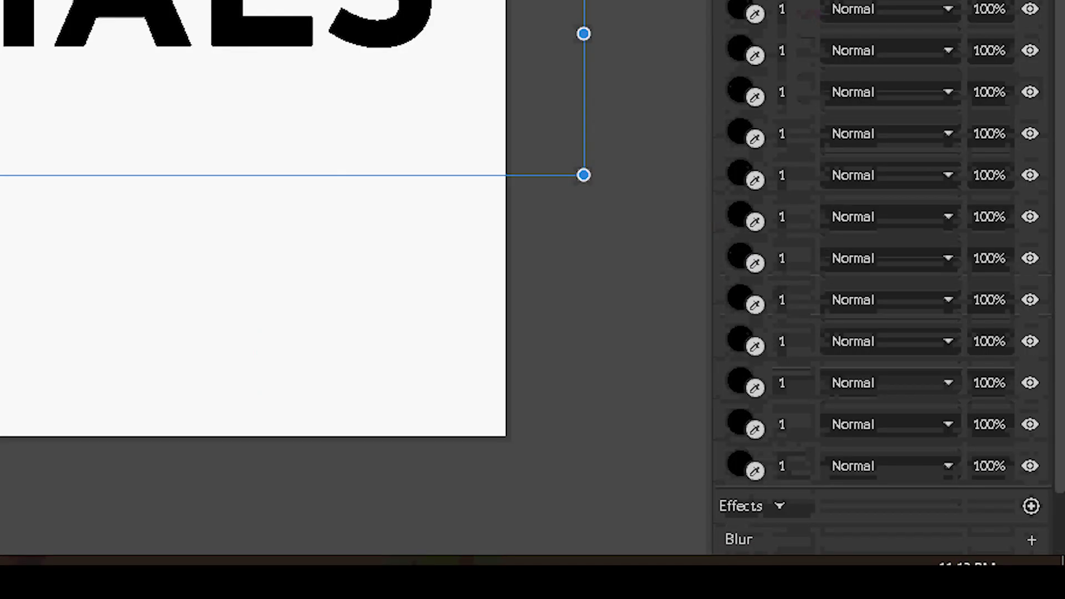
click(785, 88)
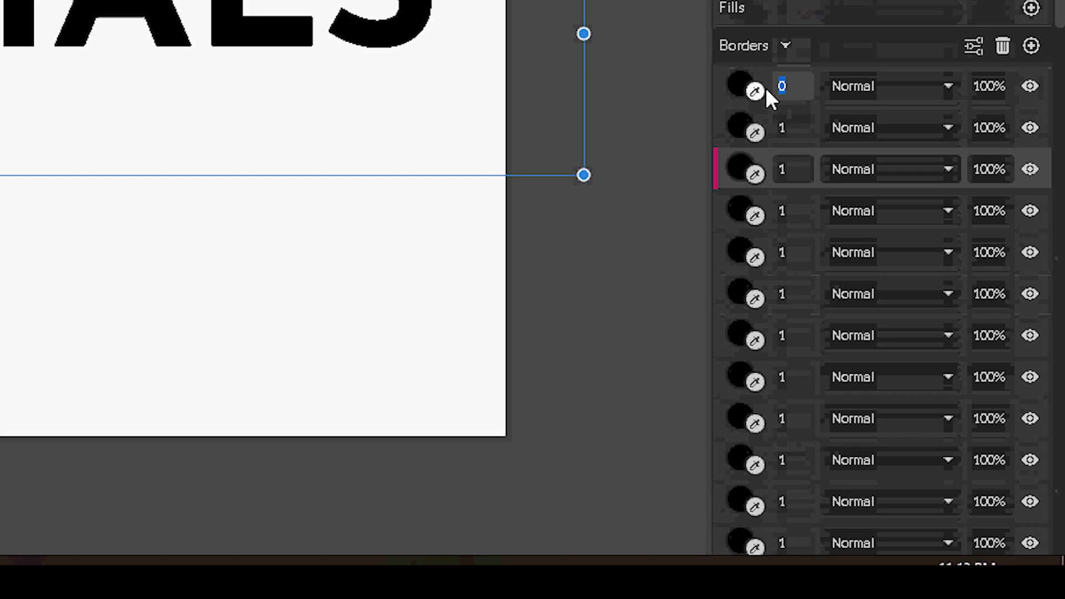
text(10)
key(Return)
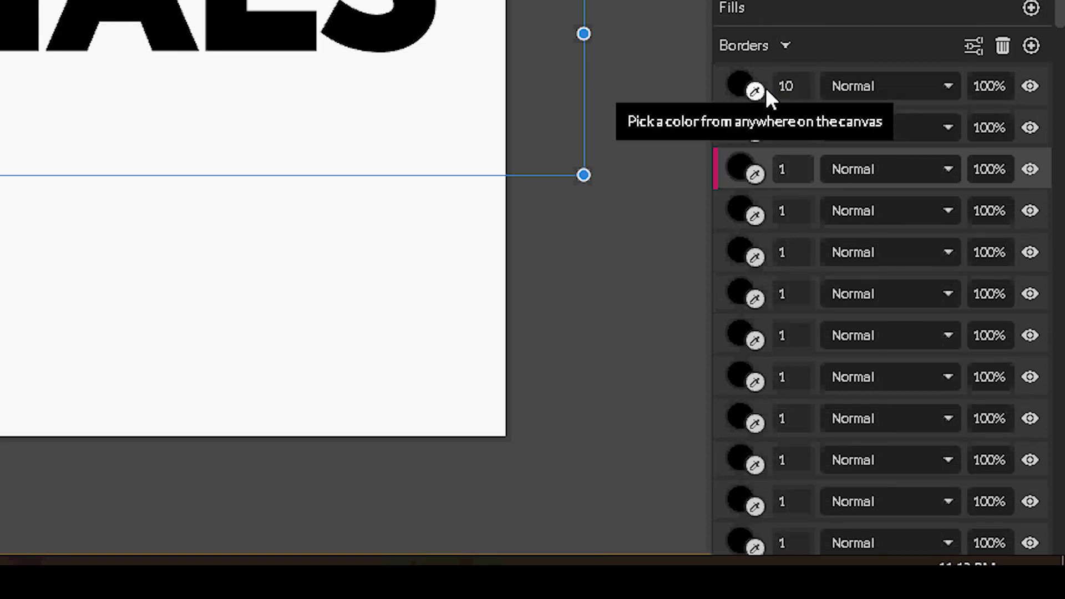
click(727, 78)
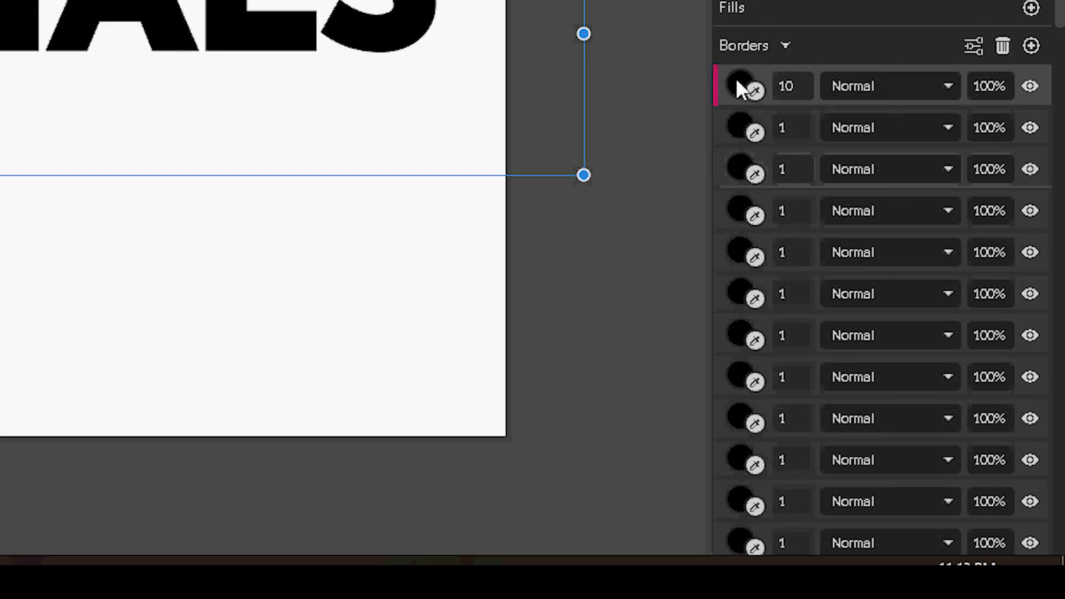
click(736, 81)
drag(778, 176, 684, 118)
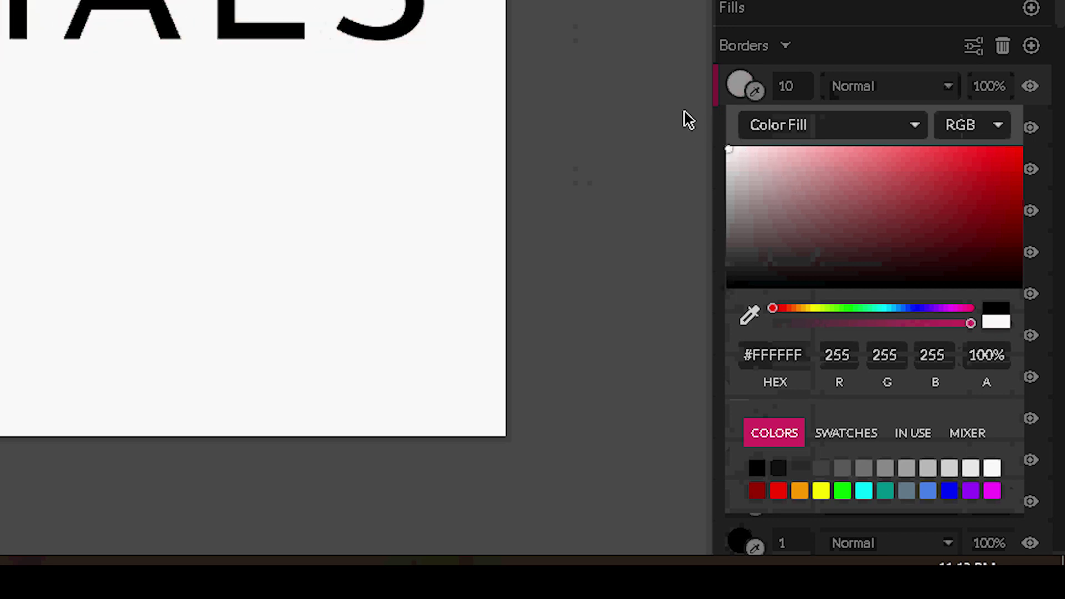
click(762, 72)
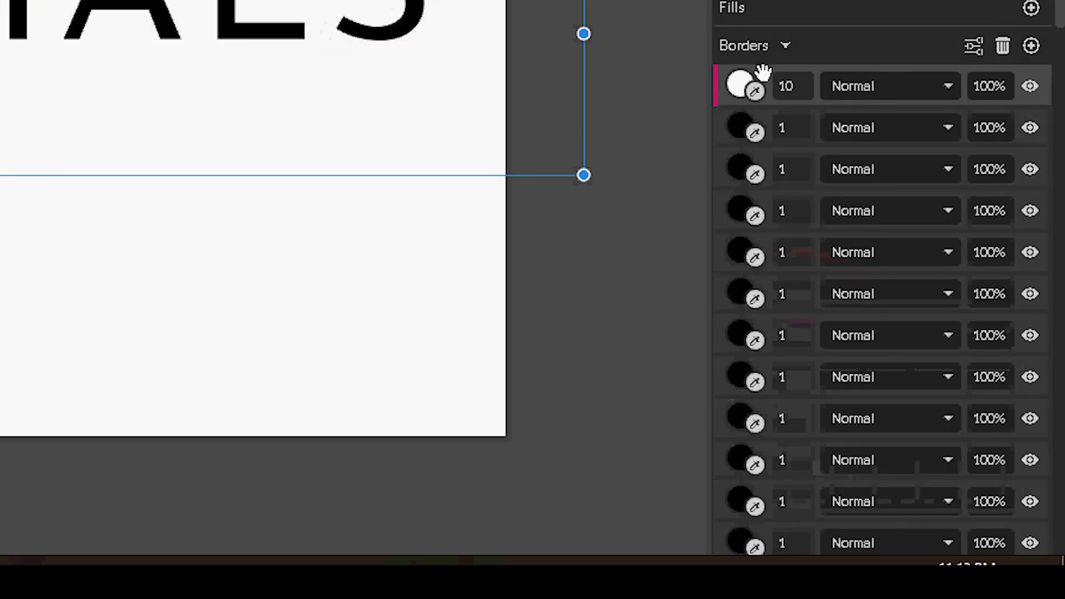
click(981, 44)
click(969, 85)
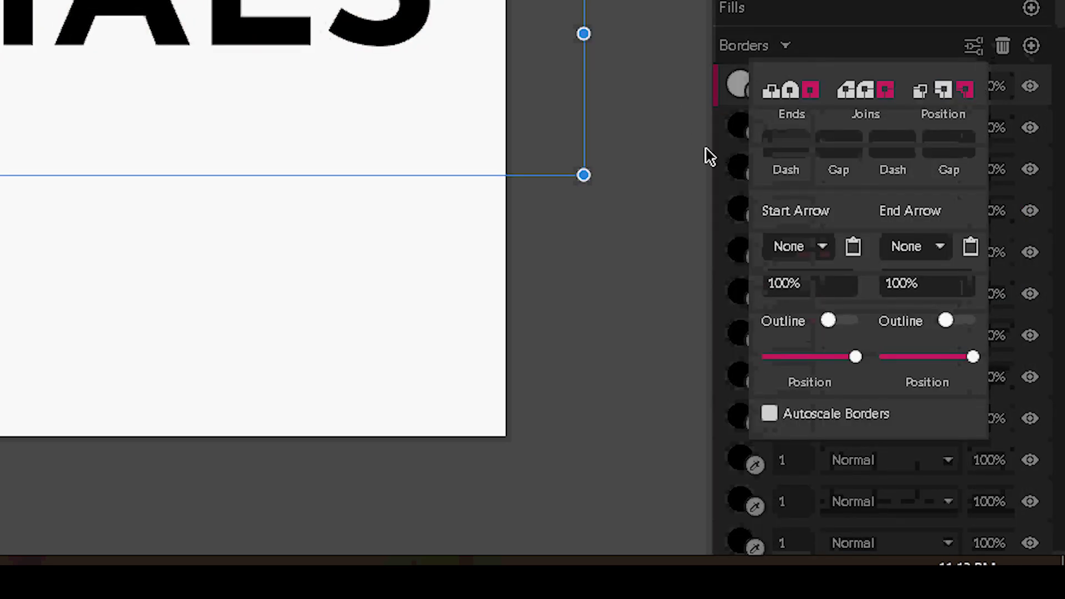
click(724, 124)
Set the second border to 20 px, positioned Outside.
click(791, 124)
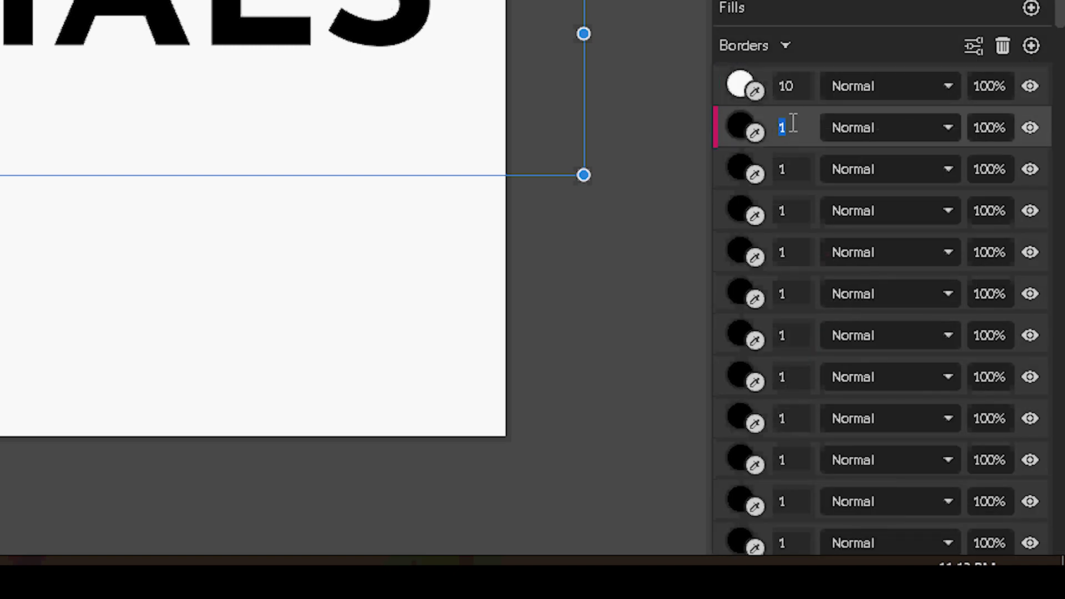
text(20)
key(Return)
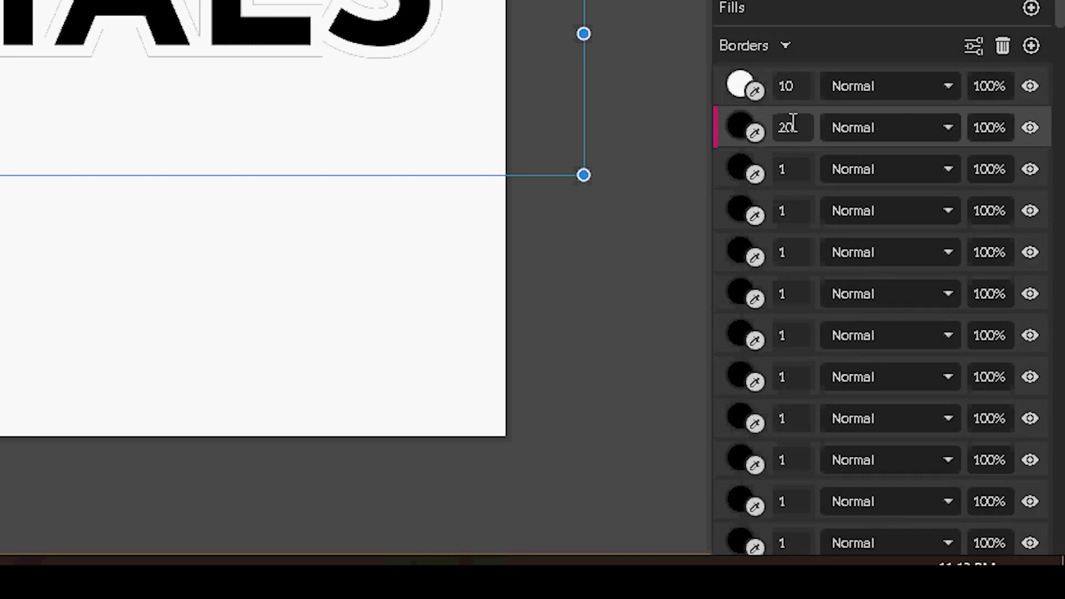
click(971, 51)
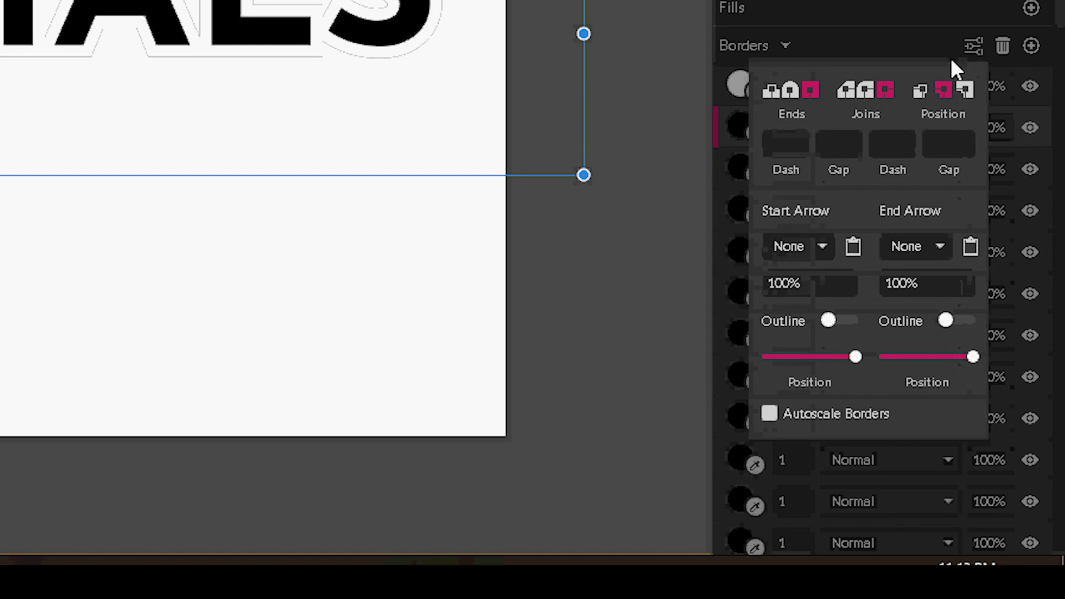
click(969, 88)
click(714, 165)
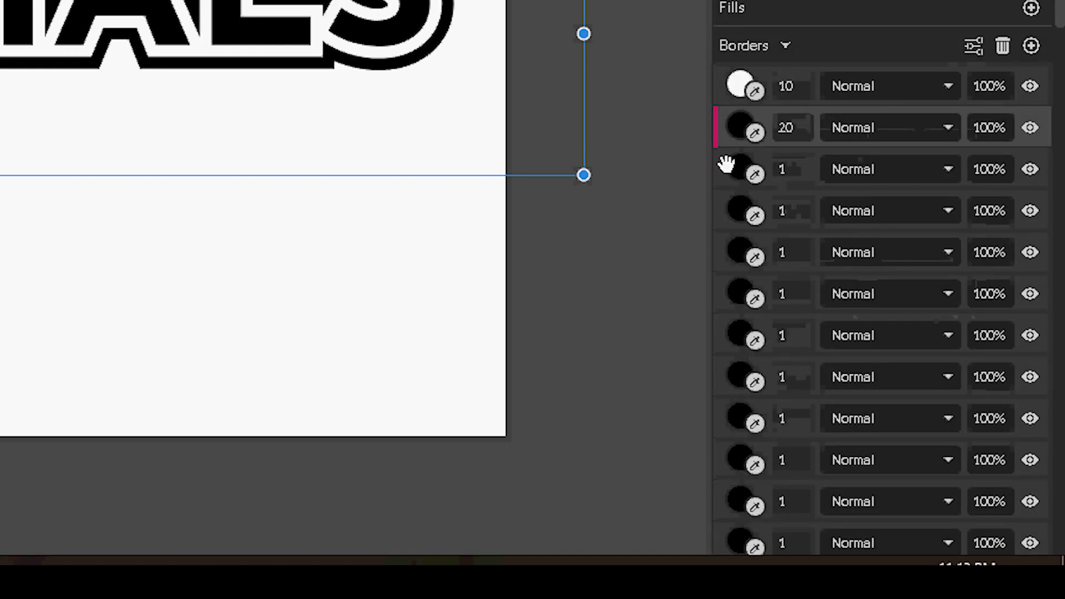
Make the third border white, 30 px wide, positioned Outside.
click(803, 173)
click(803, 173)
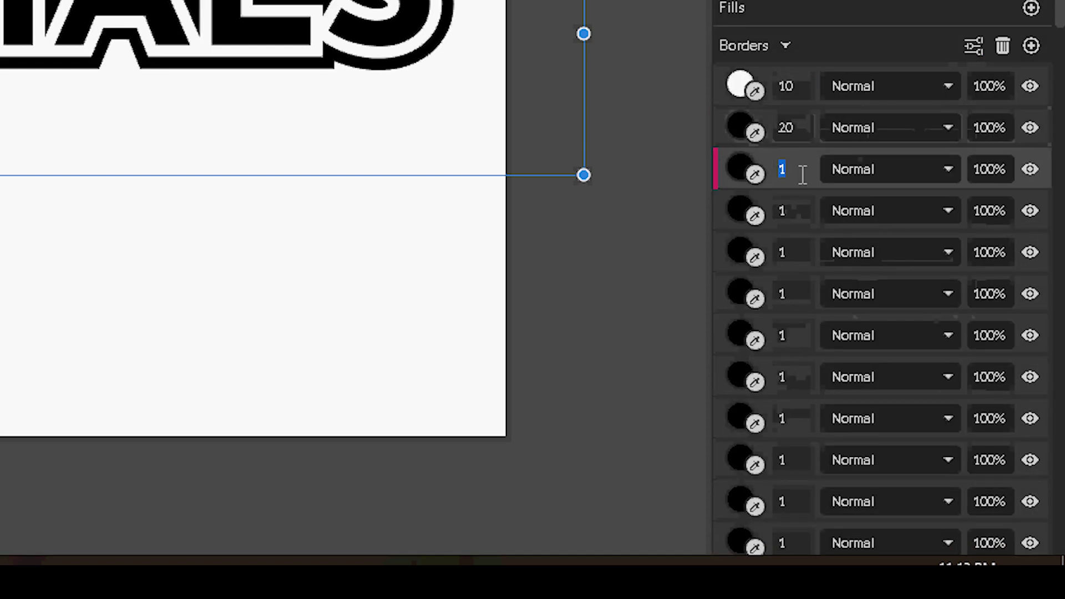
text(30)
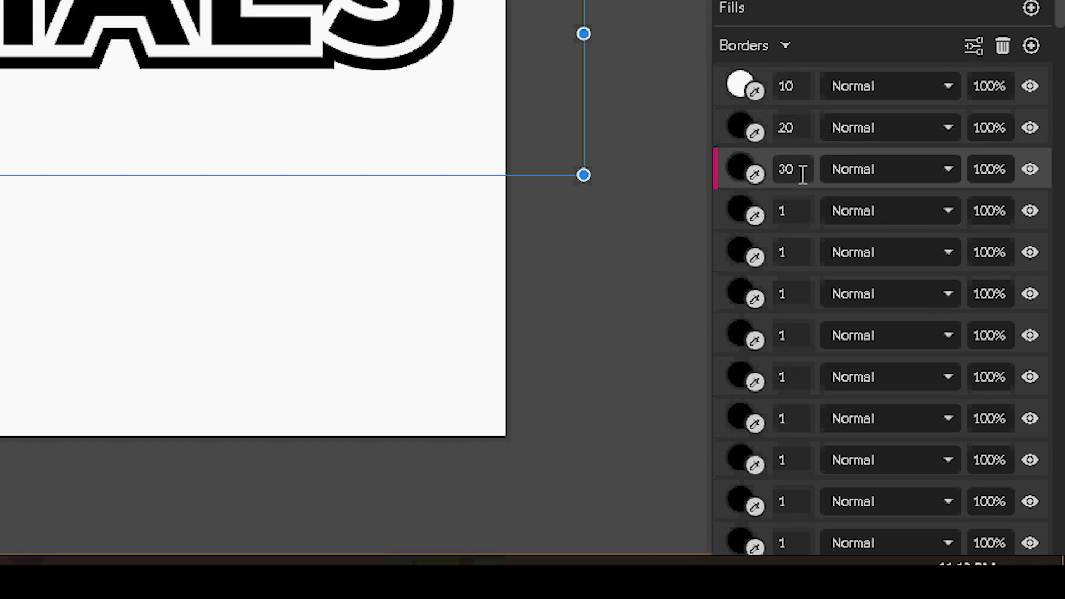
click(738, 158)
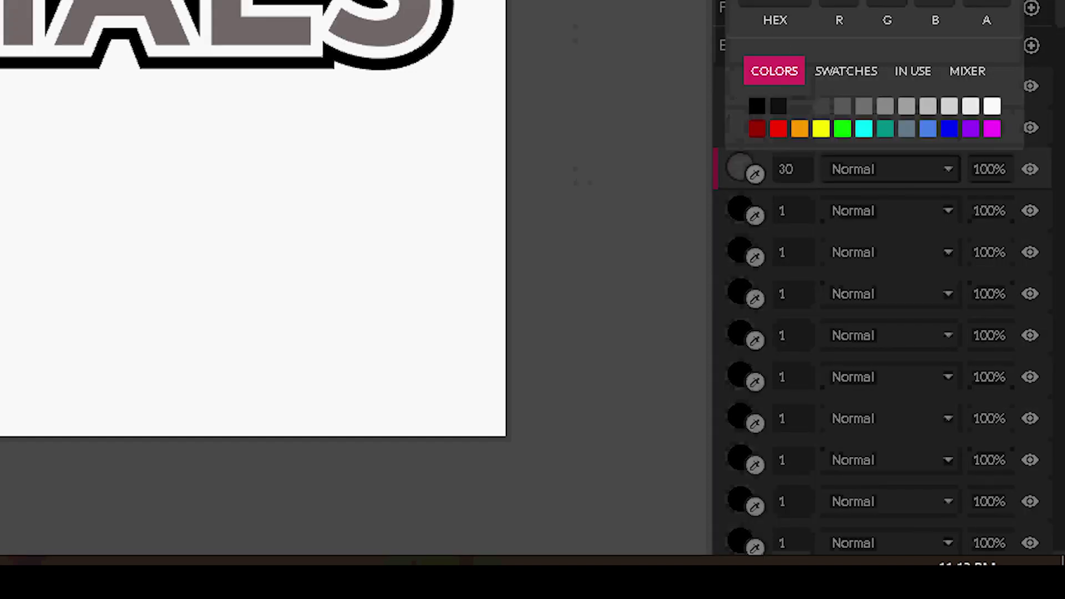
click(731, 223)
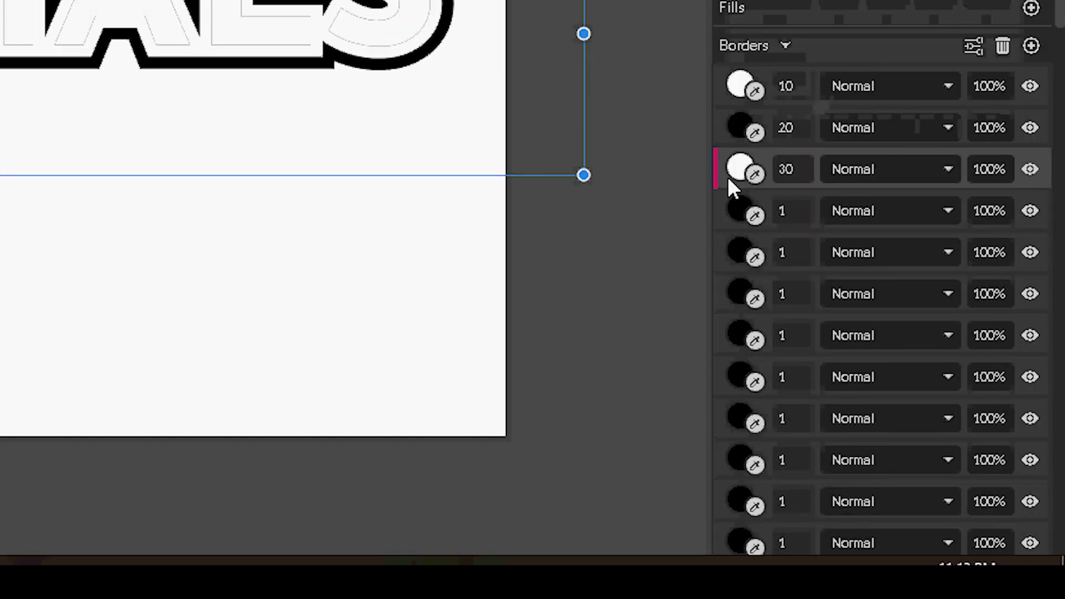
click(983, 41)
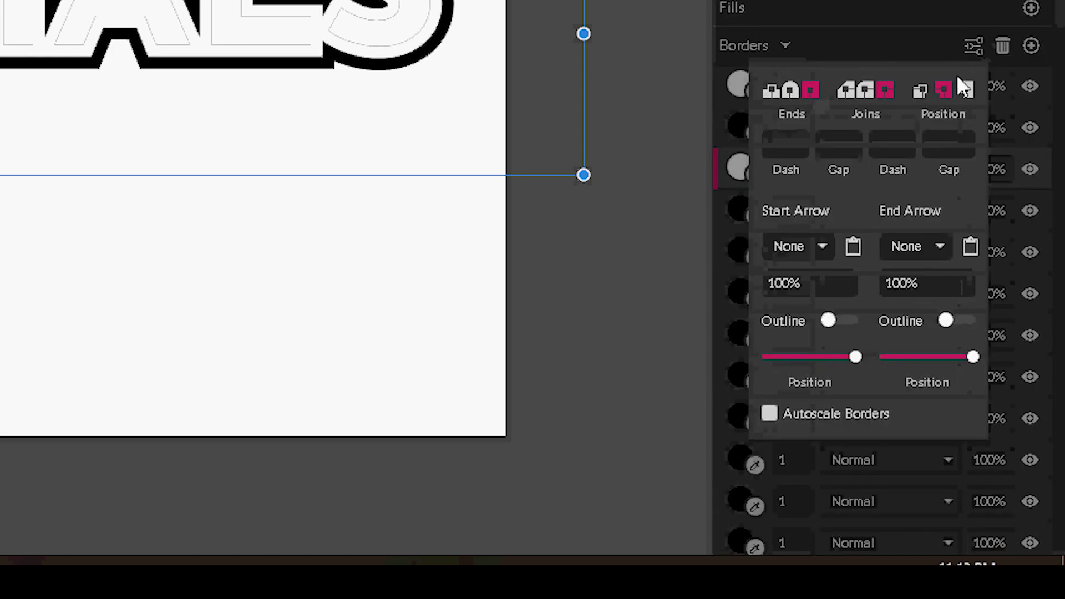
click(965, 84)
click(715, 205)
Set the fourth border to 40 px, positioned Outside.
click(729, 213)
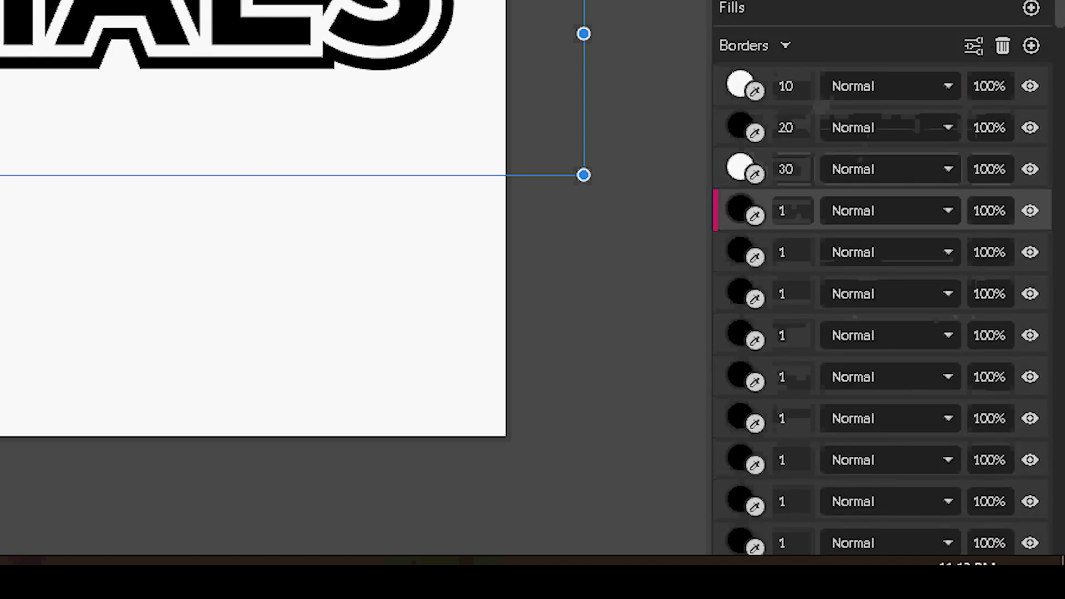
click(803, 211)
text(40)
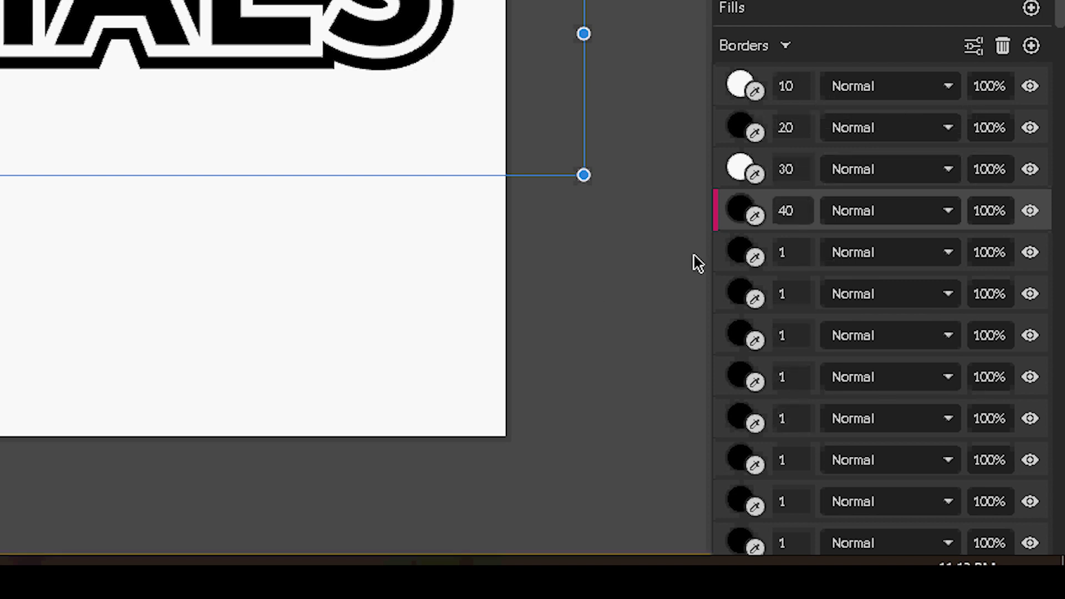
click(981, 38)
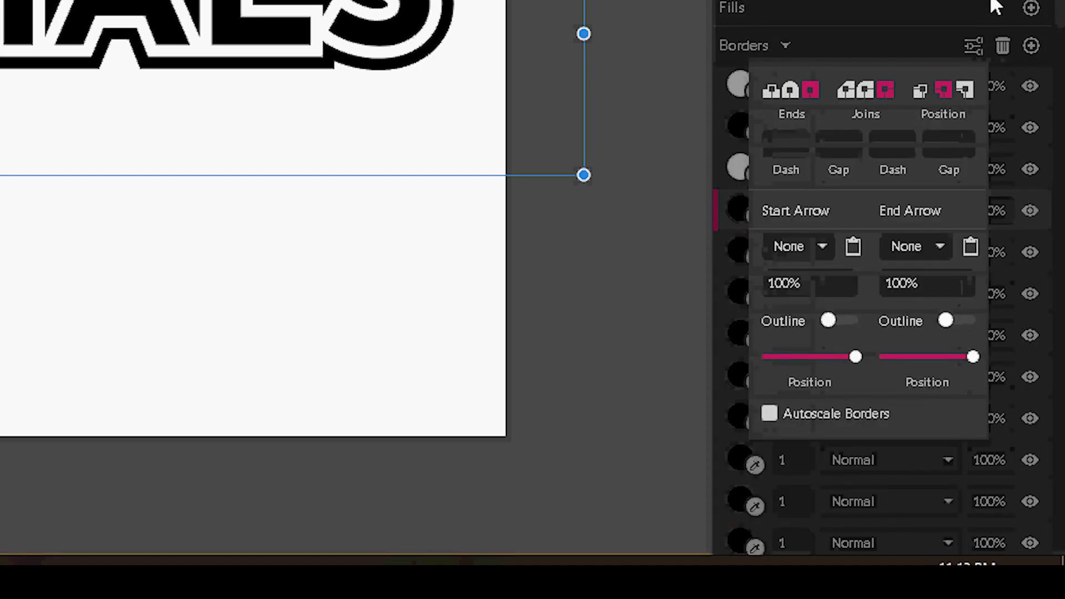
click(966, 88)
click(723, 251)
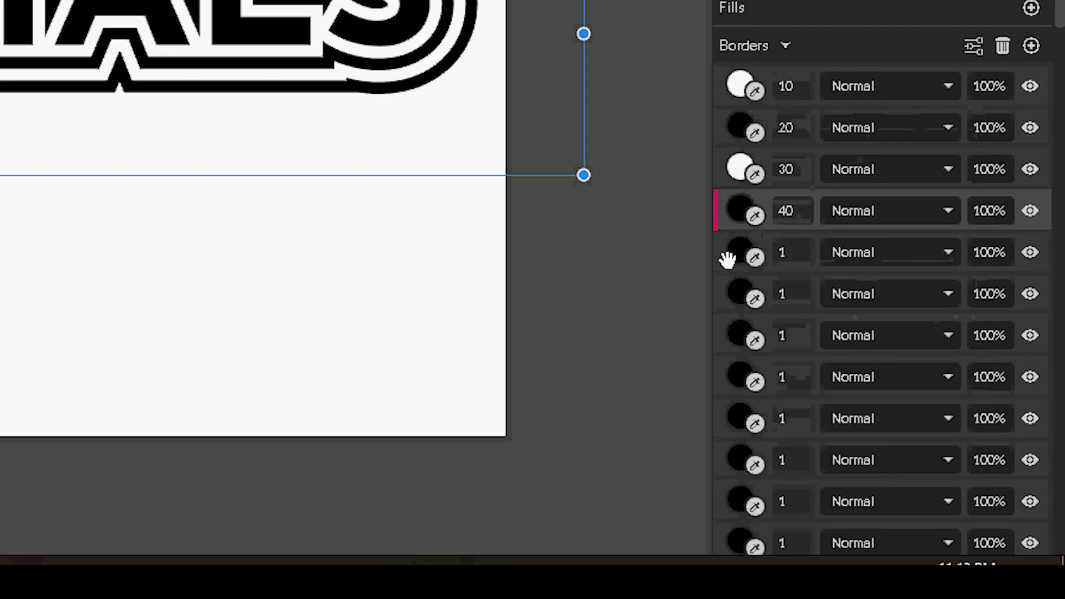
Make the fifth border white at 50 px, then switch to the 10pxBorderStripyText document.
click(727, 253)
click(738, 254)
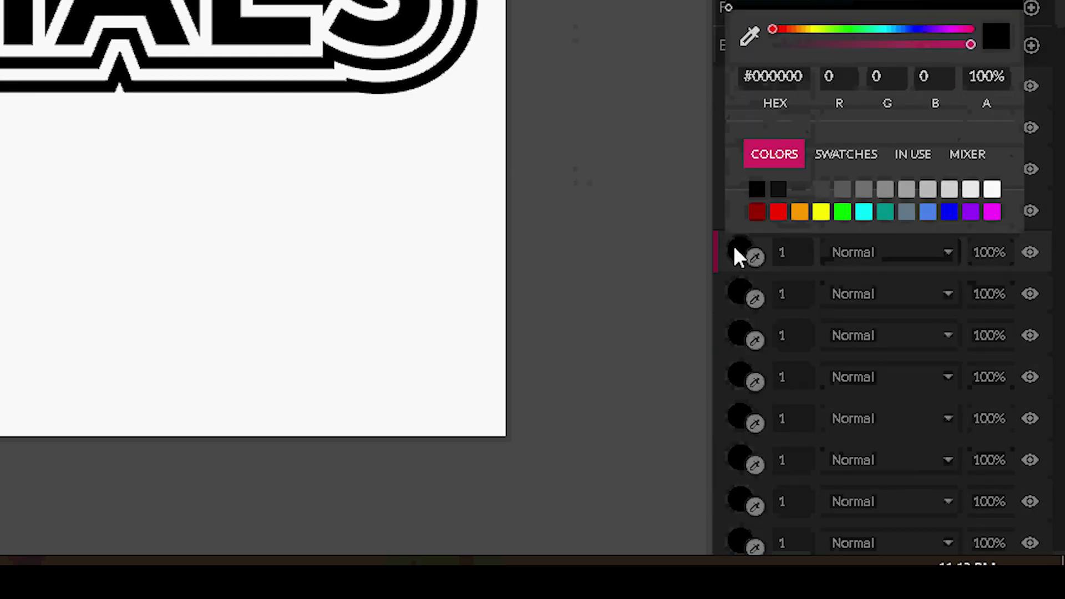
click(992, 189)
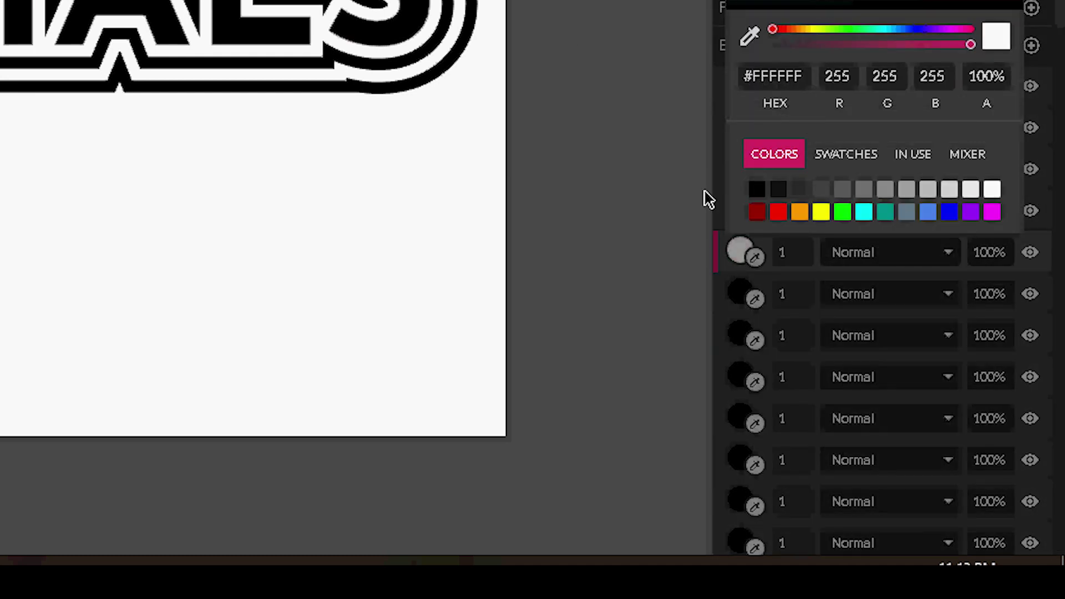
key(Escape)
click(803, 253)
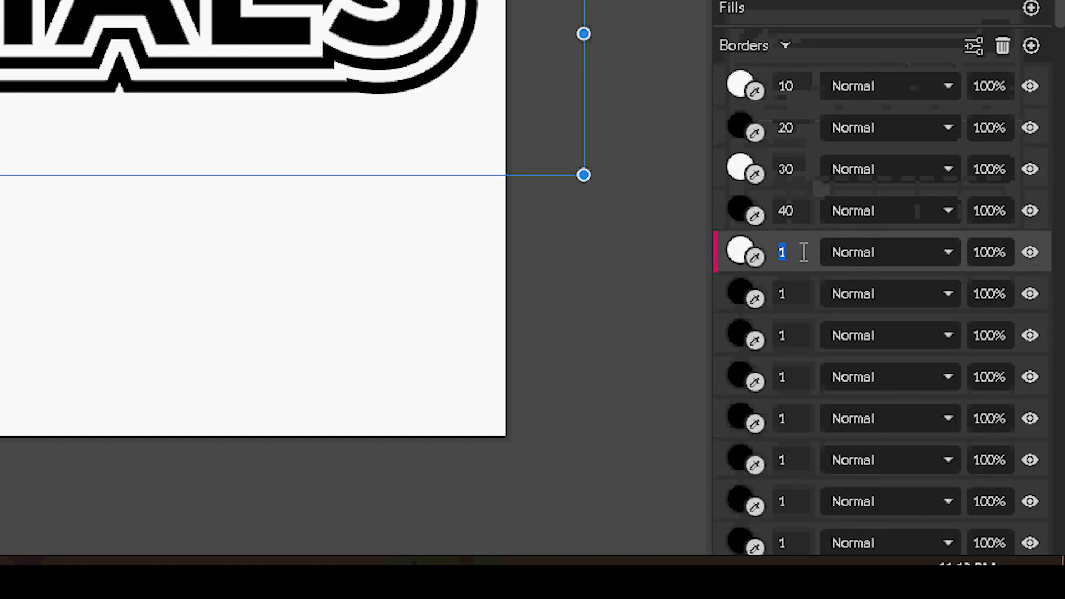
text(40)
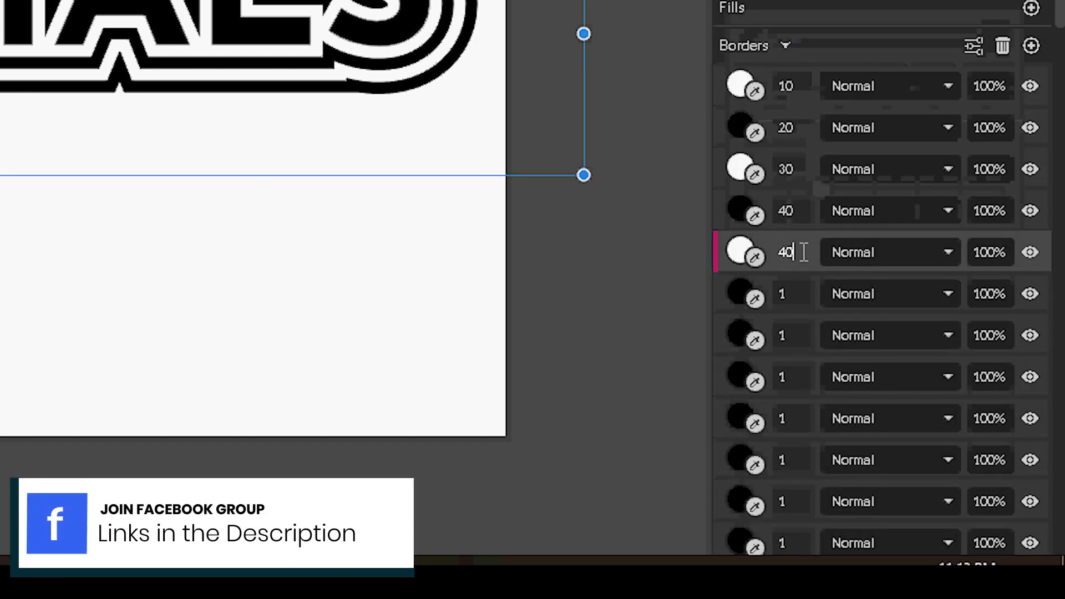
key(BackSpace)
key(BackSpace)
text(50)
click(971, 45)
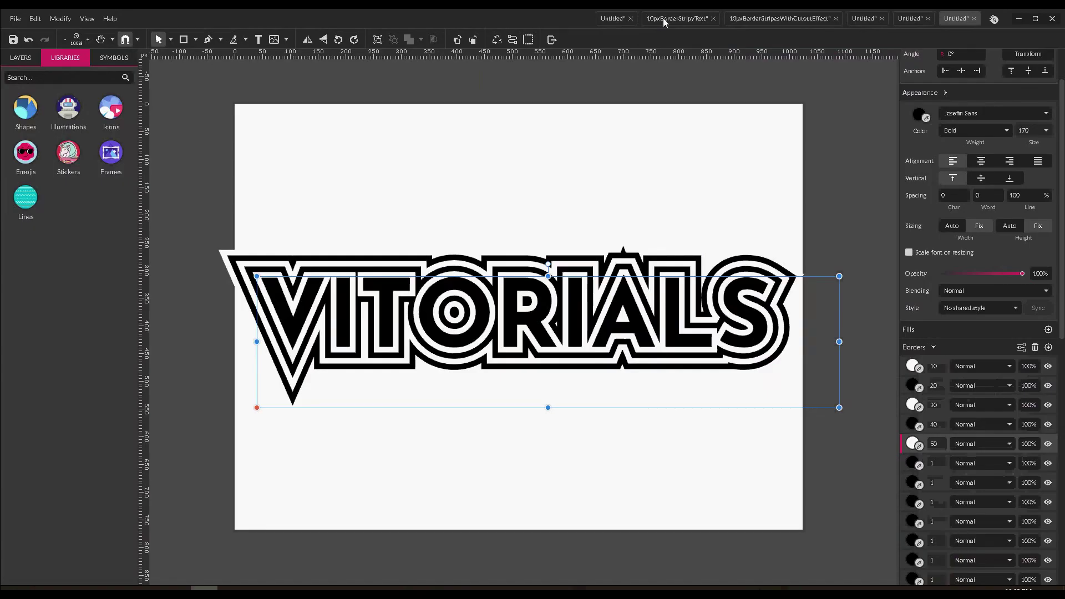
click(637, 18)
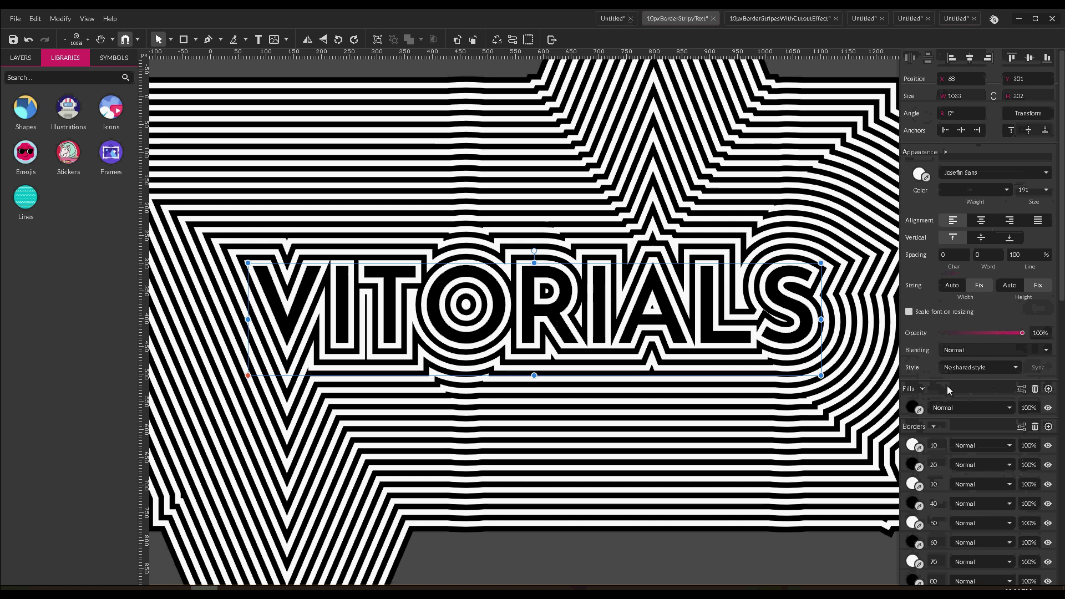
Browse the finished document's Borders list and Layers panel, showing one Text layer.
scroll(947, 390, down, 6)
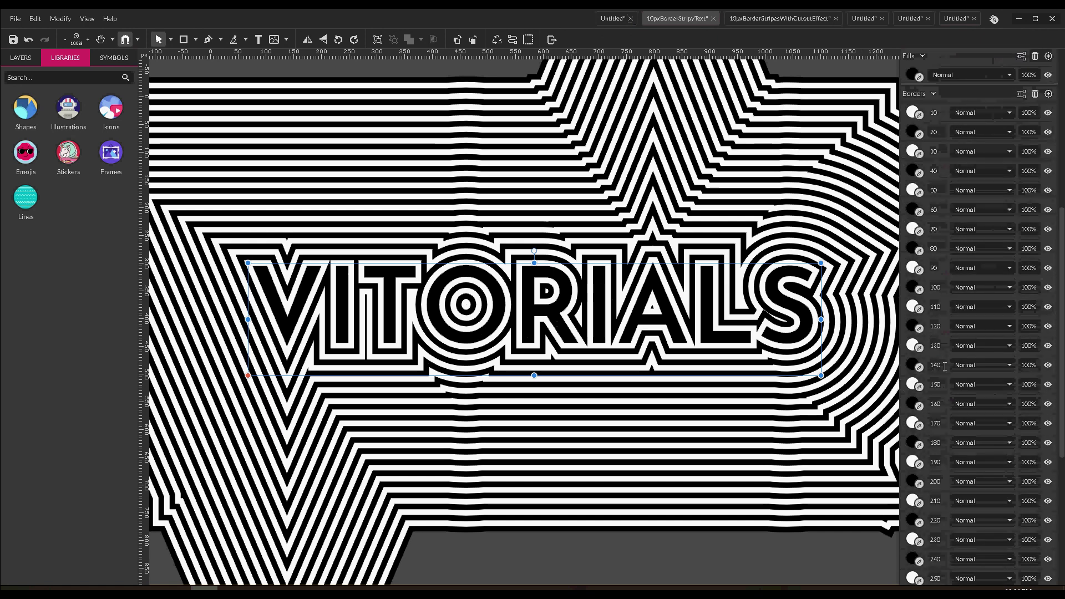
scroll(1003, 460, down, 5)
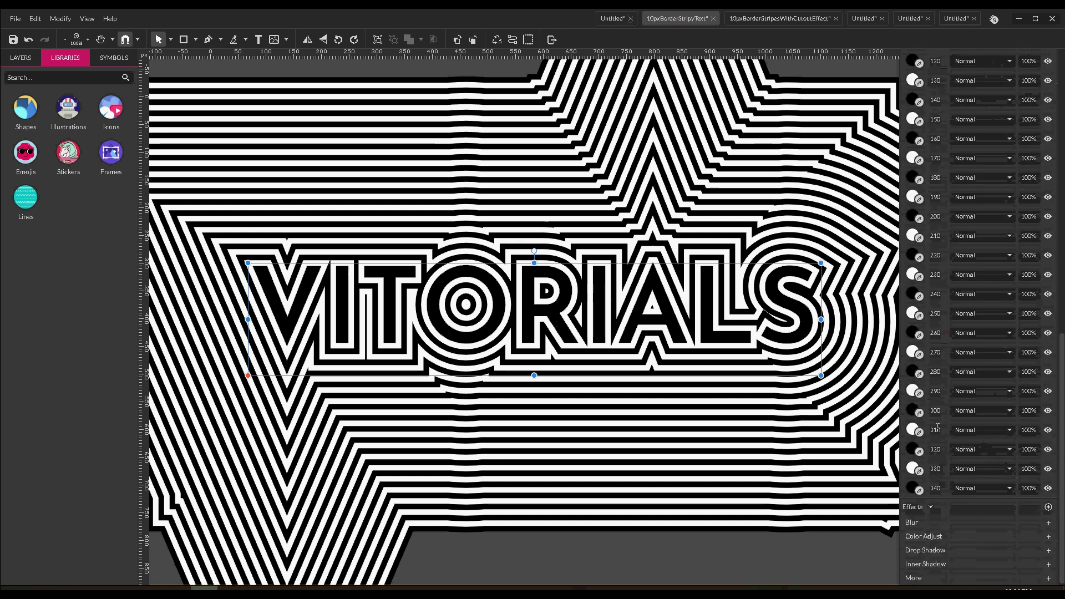
scroll(944, 451, up, 11)
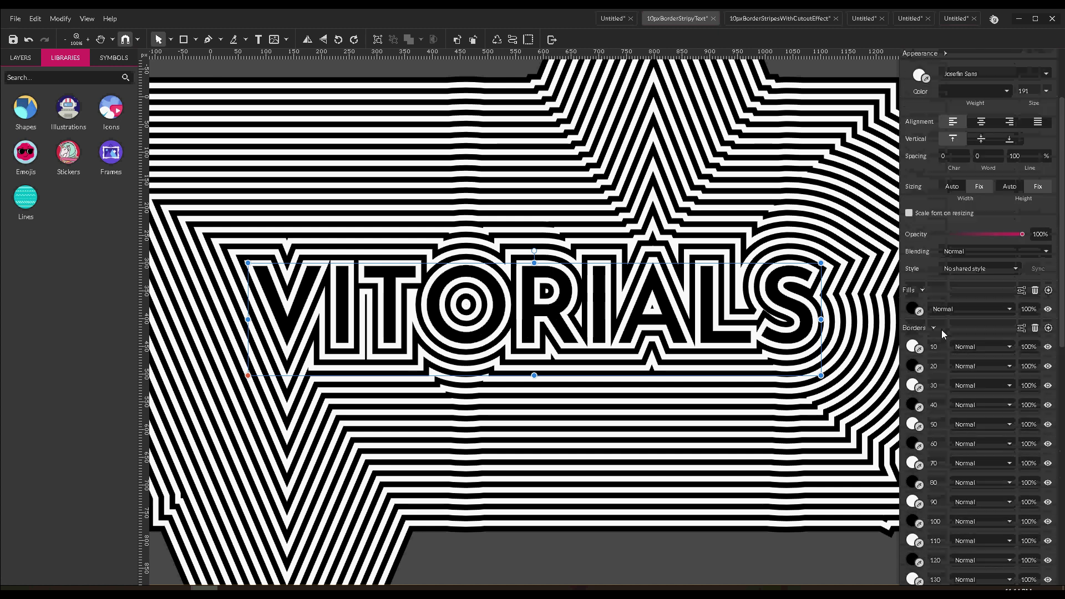
click(20, 56)
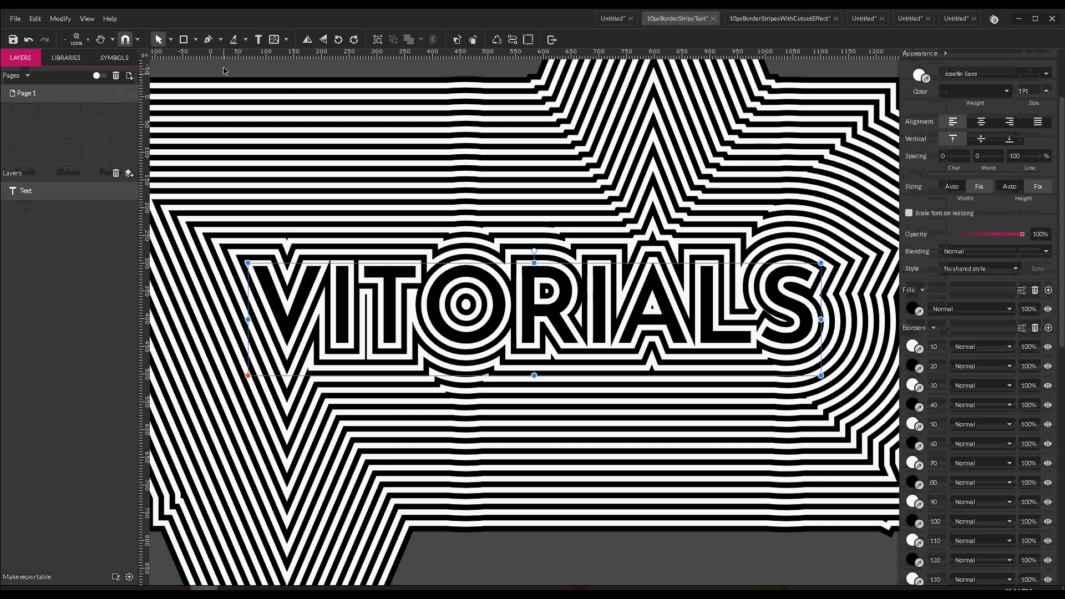
click(196, 40)
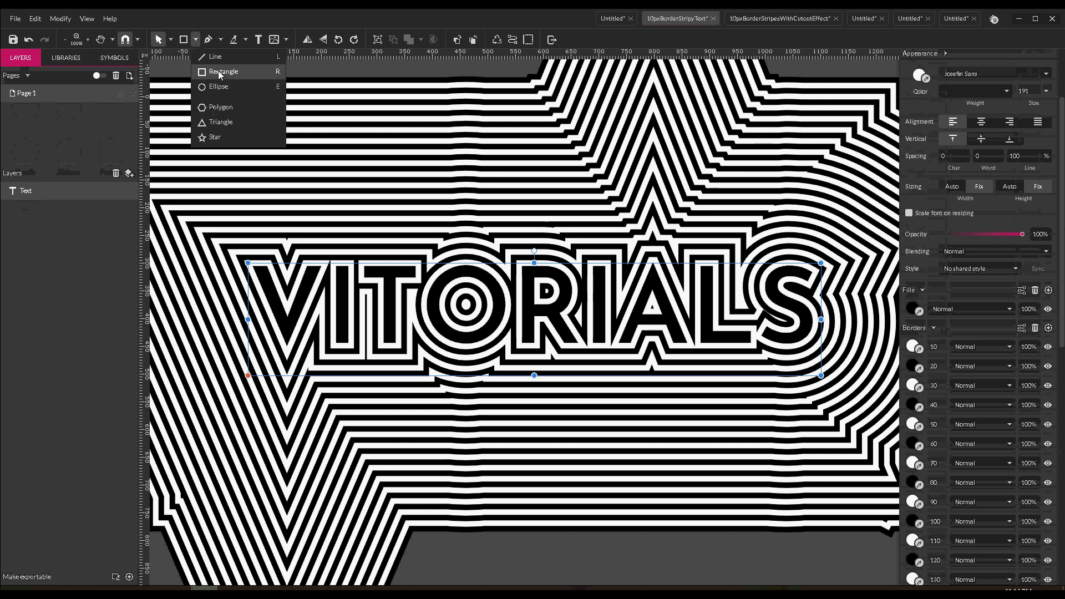
Draw a 1283×786 rectangle over the page and mask the striped text with it.
click(221, 73)
drag(184, 86, 474, 444)
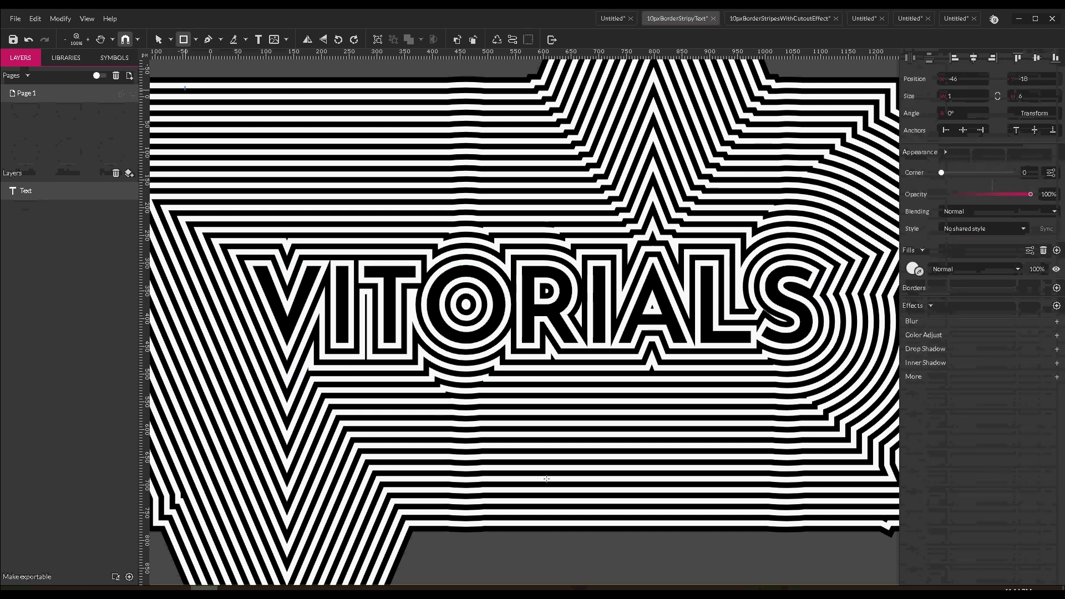
drag(690, 492, 897, 522)
key(ctrl+a)
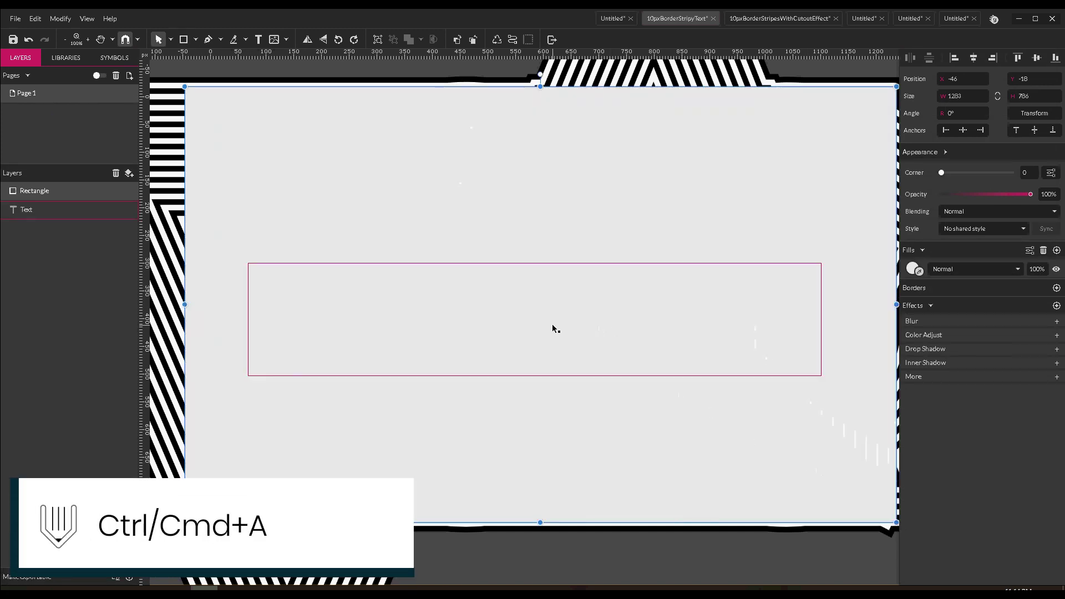
key(ctrl+a)
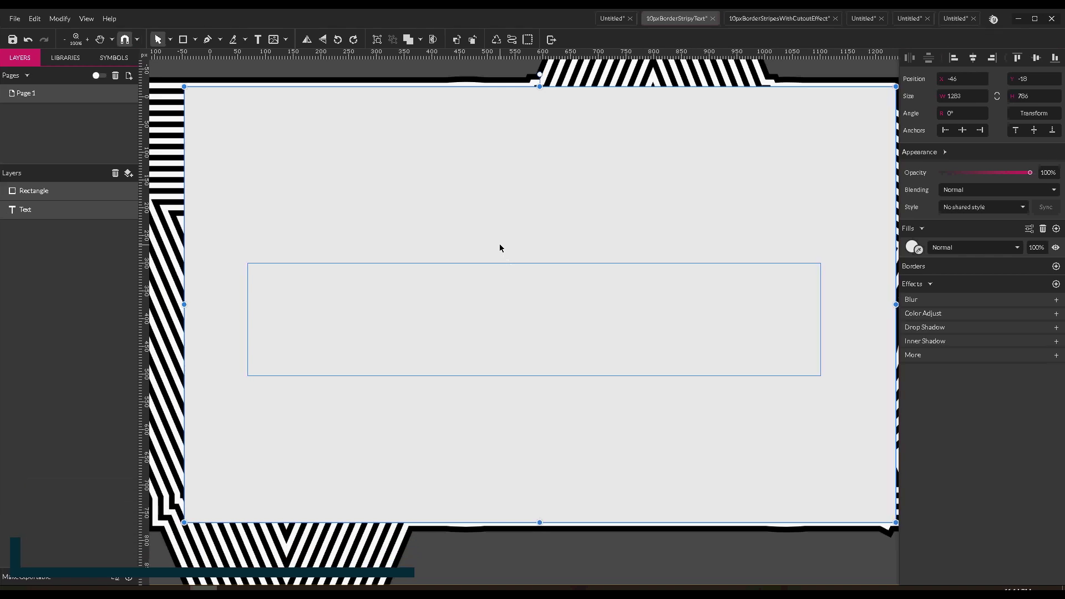
key(ctrl+shift+m)
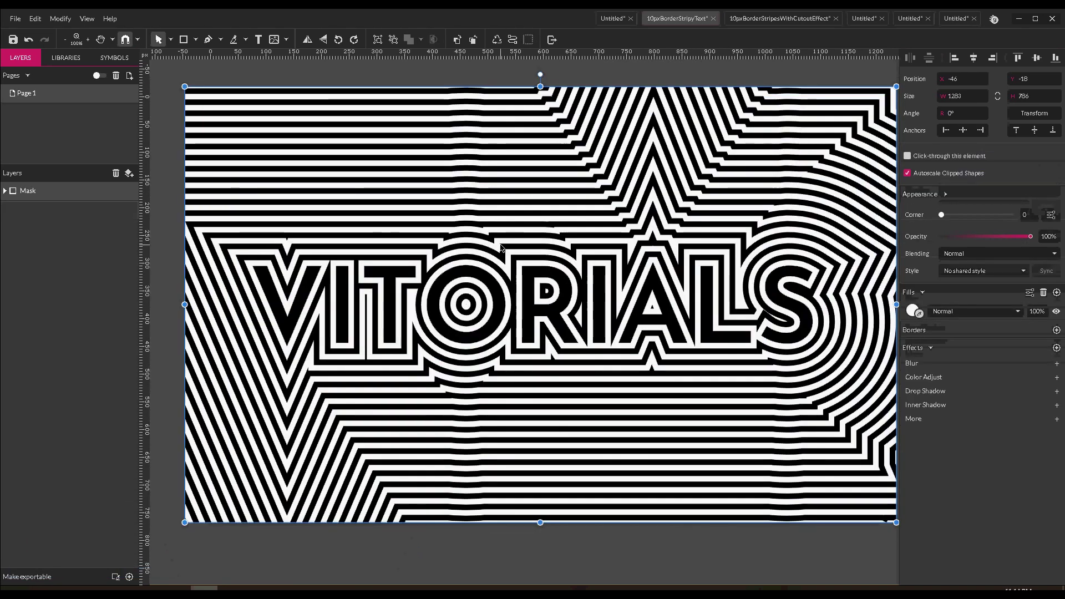
right_click(474, 260)
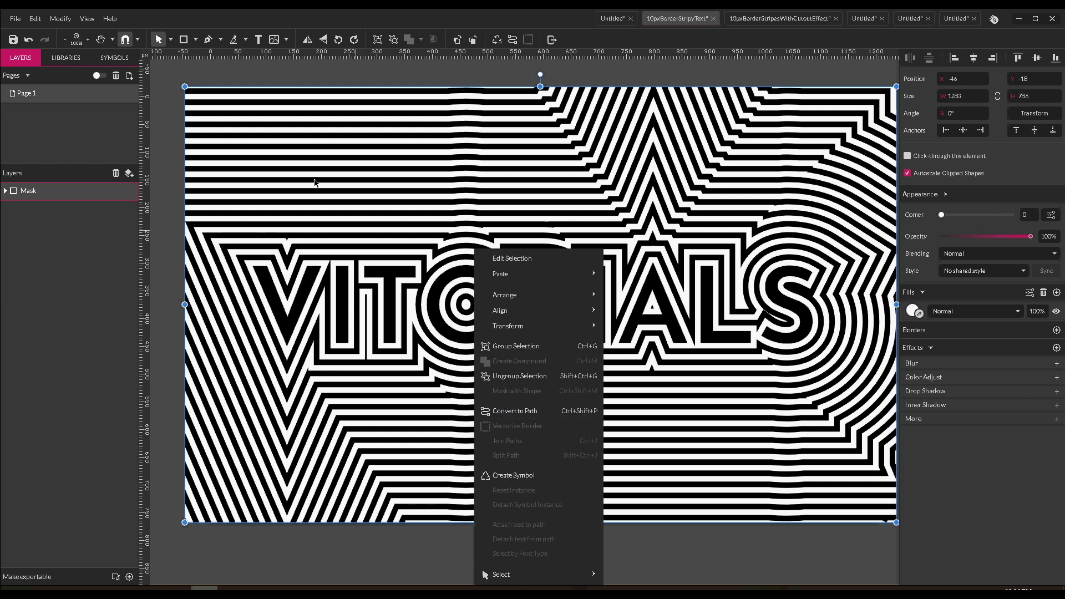
click(313, 79)
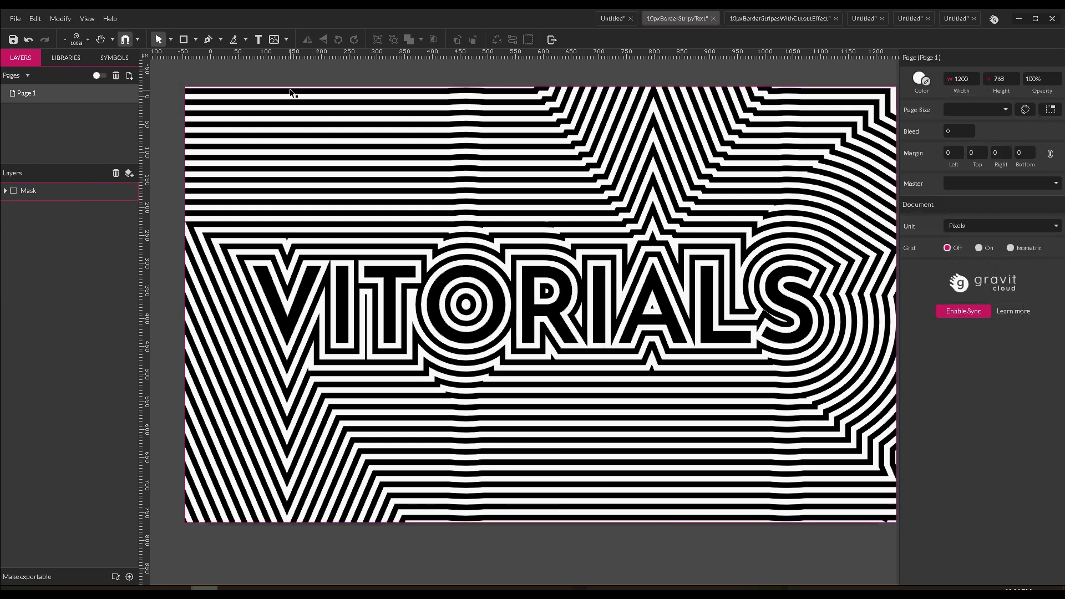
click(54, 19)
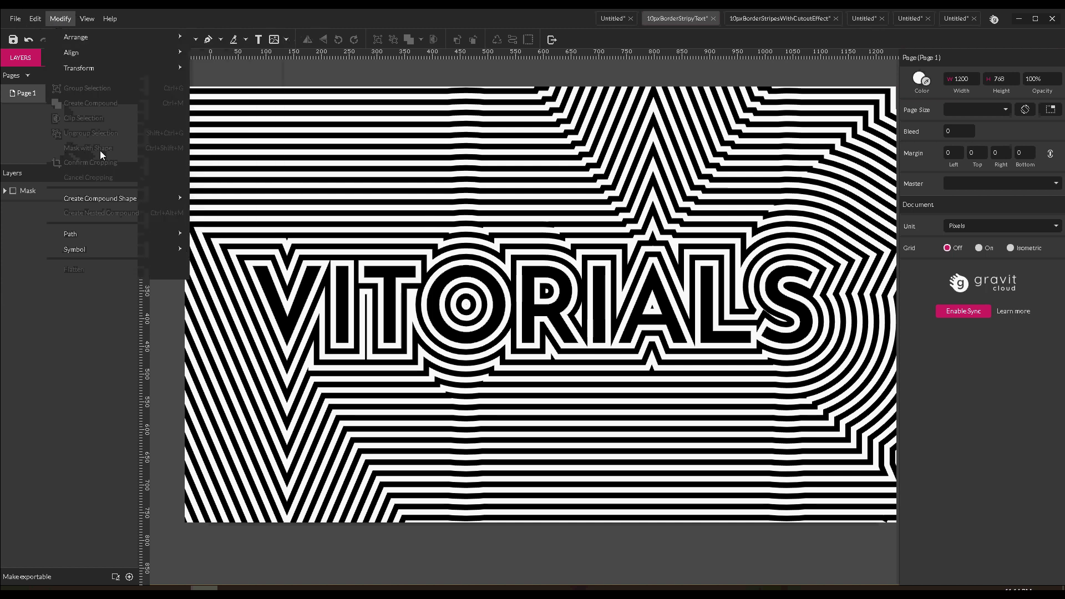
click(319, 77)
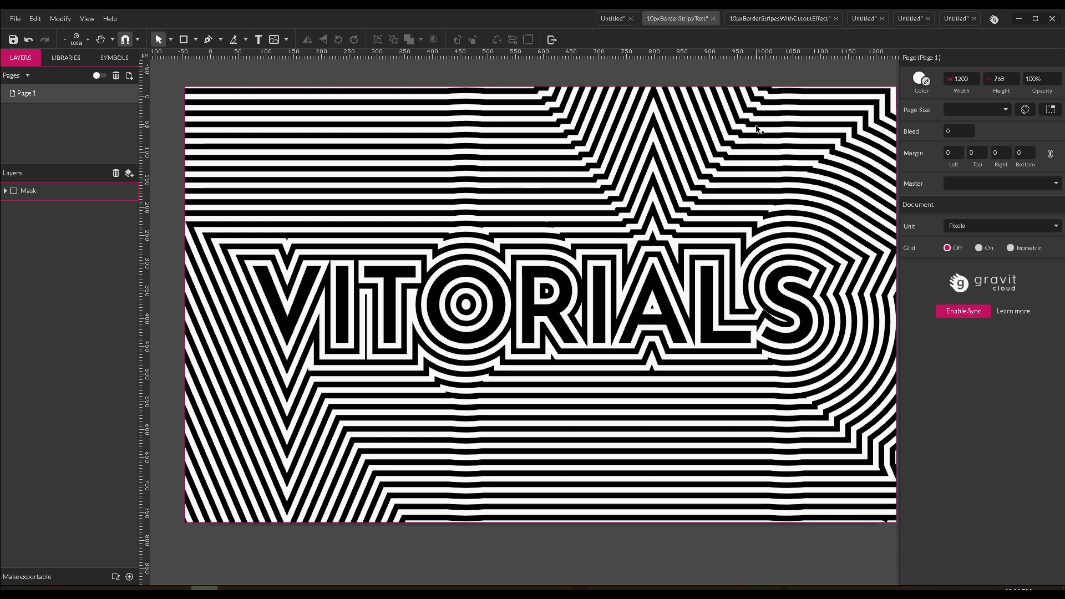
Switch to the 10pxBorderStripesWithCutoutEffect document and select the VITORIALS text layer inside Mask.
click(774, 20)
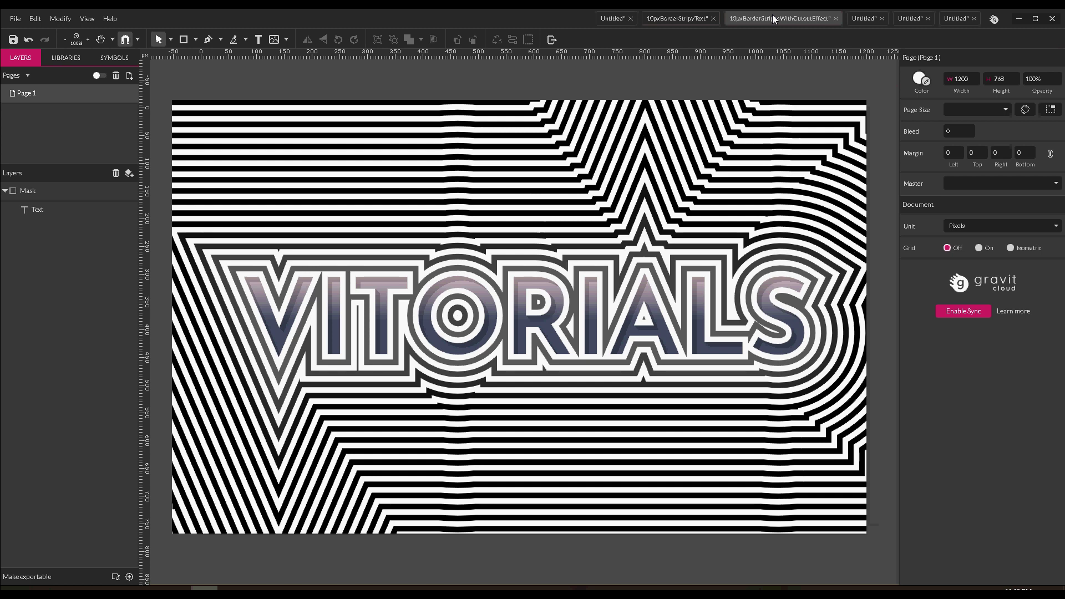
click(59, 209)
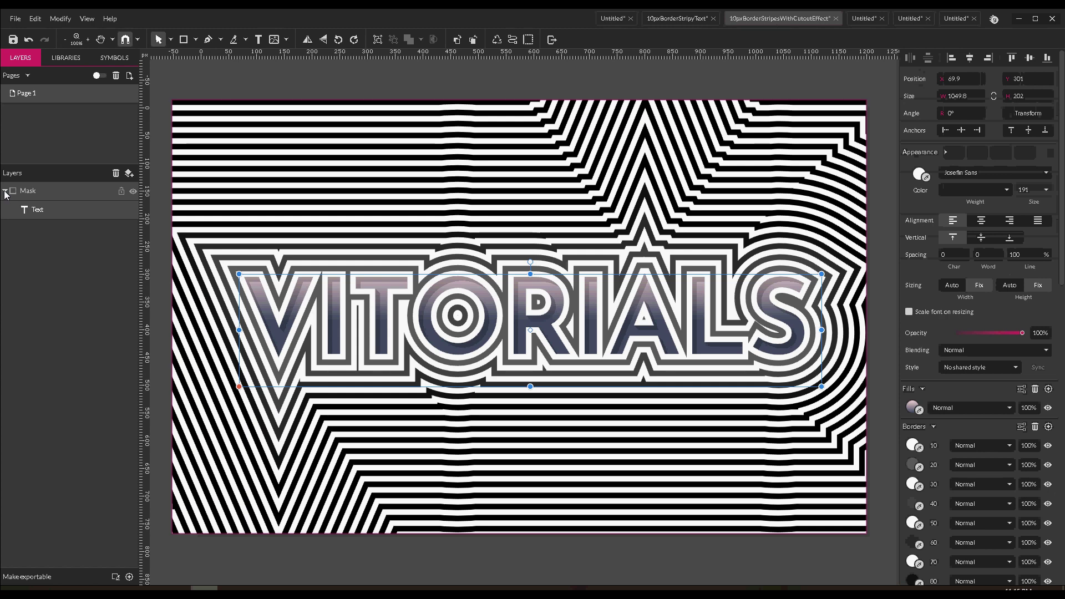
key(Escape)
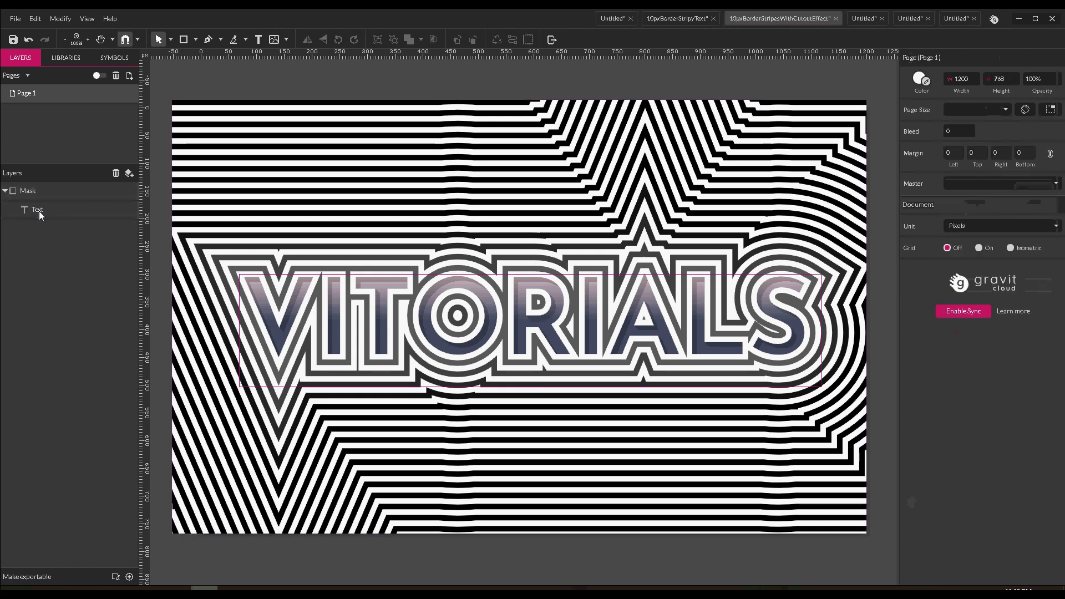
click(40, 211)
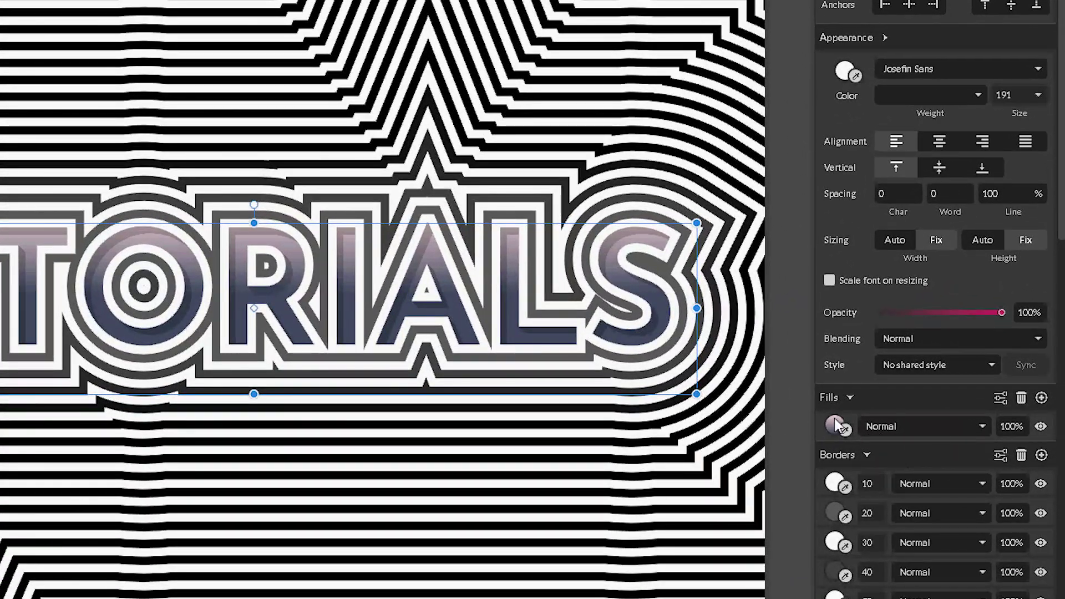
Discard the extra black fill and keep the text's fill as a Linear Gradient.
click(1040, 397)
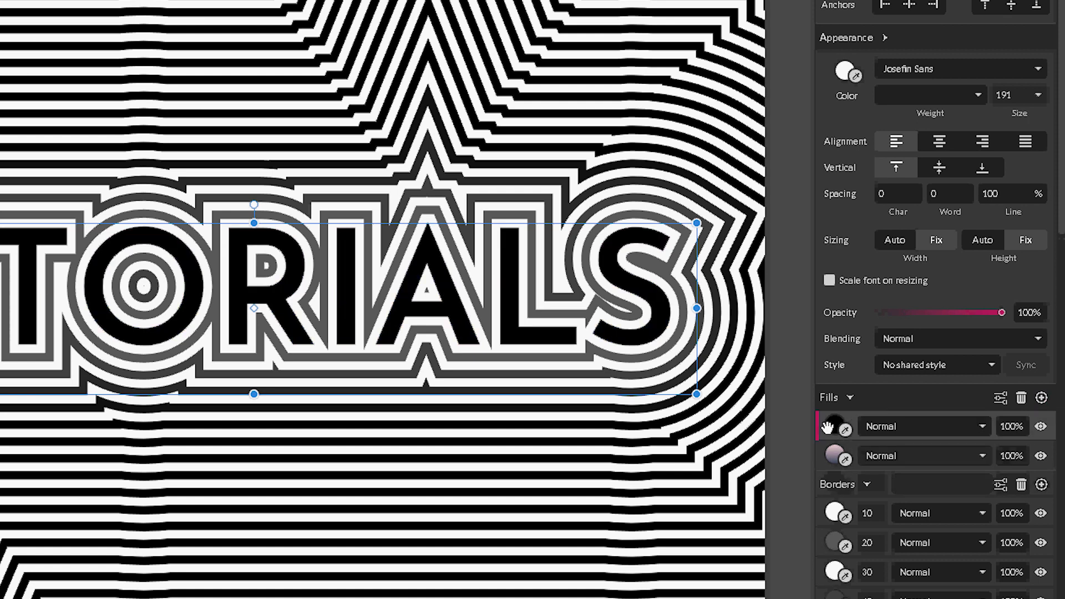
click(1019, 400)
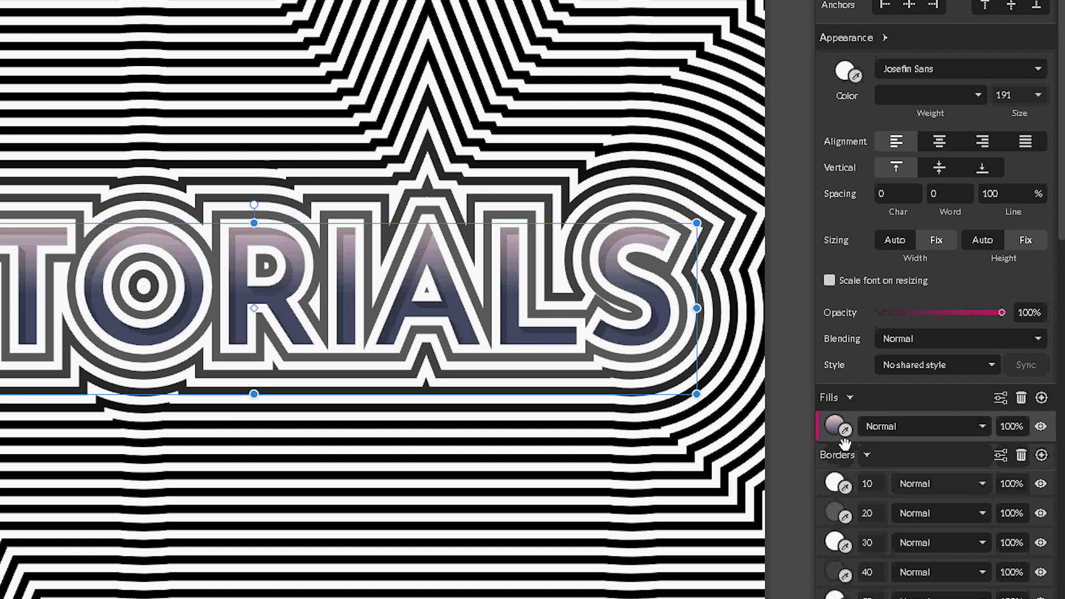
click(834, 426)
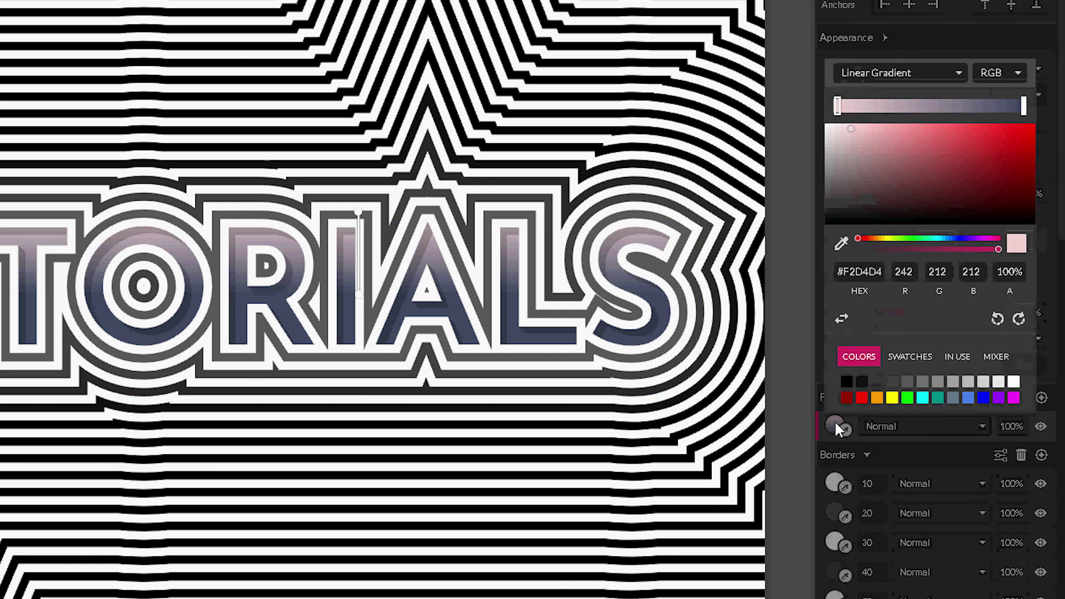
click(883, 78)
click(878, 124)
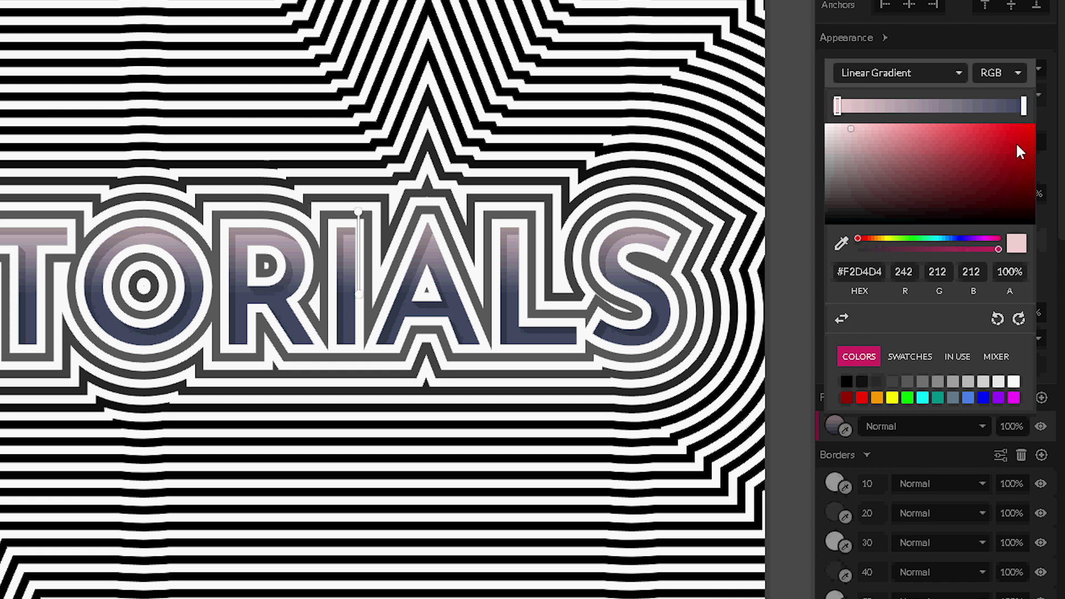
Nudge the blue-grey end stop toward navy #404A60 and slightly tilt the gradient direction.
click(1025, 110)
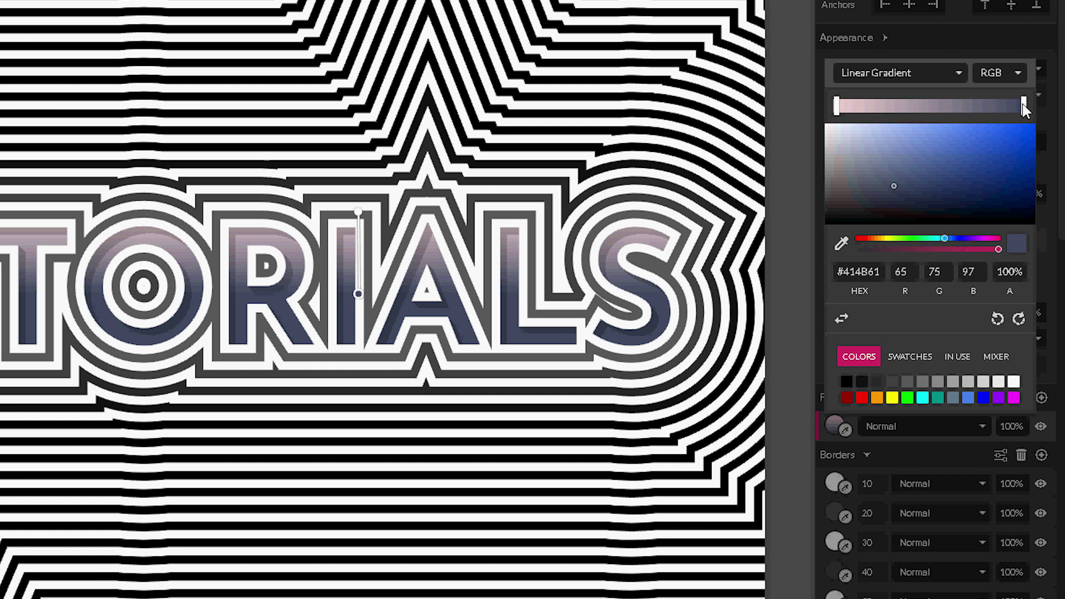
click(1024, 106)
drag(361, 294, 360, 289)
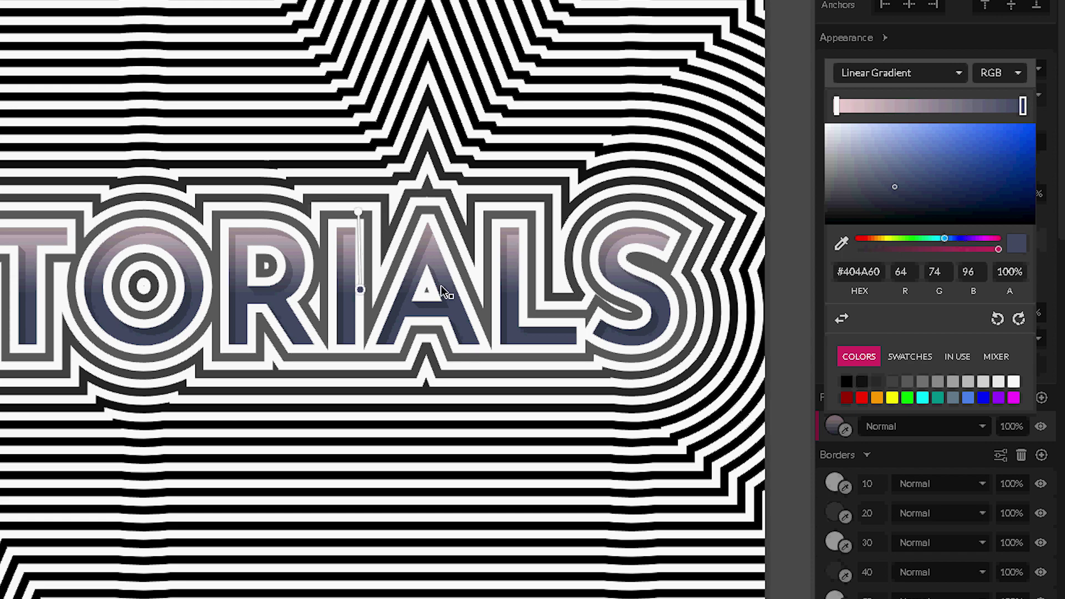
click(1059, 427)
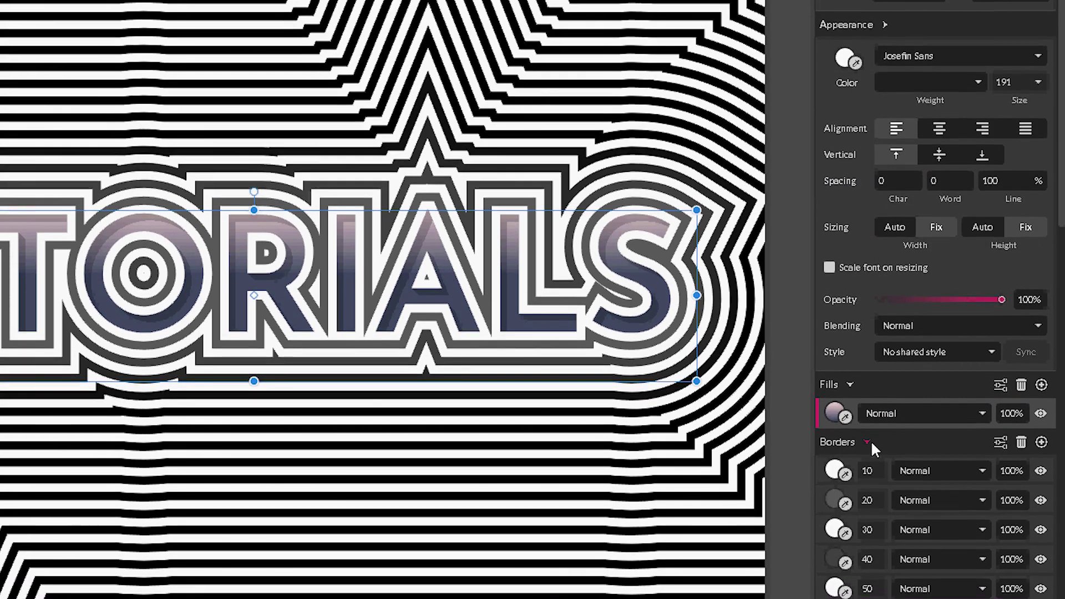
Collapse Borders and browse the Shadow effects to reach the Long Shadow (-45°, length 13, 20% opacity).
click(871, 443)
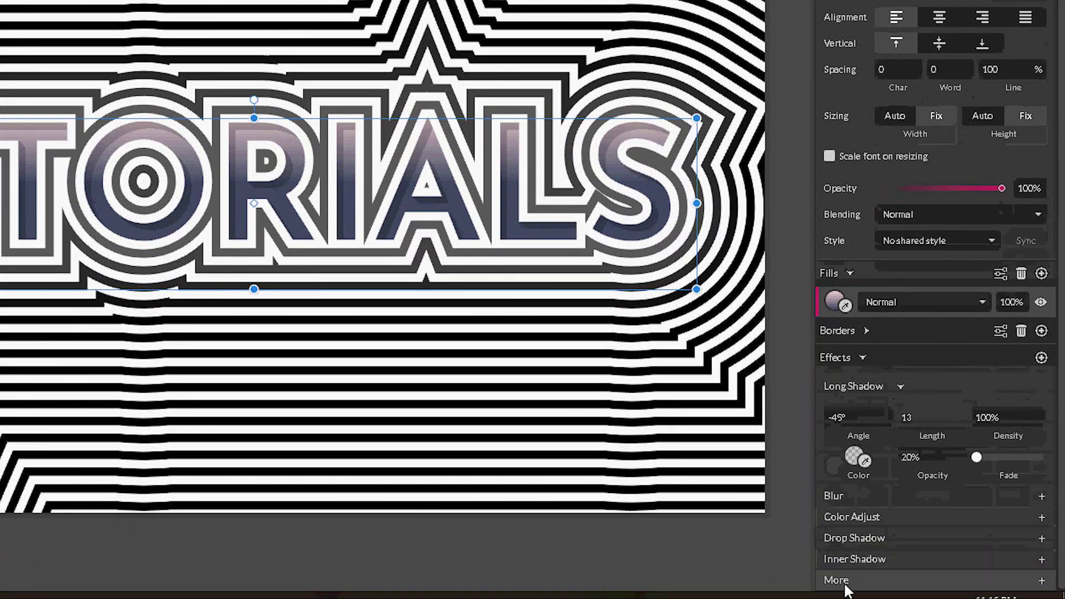
click(846, 589)
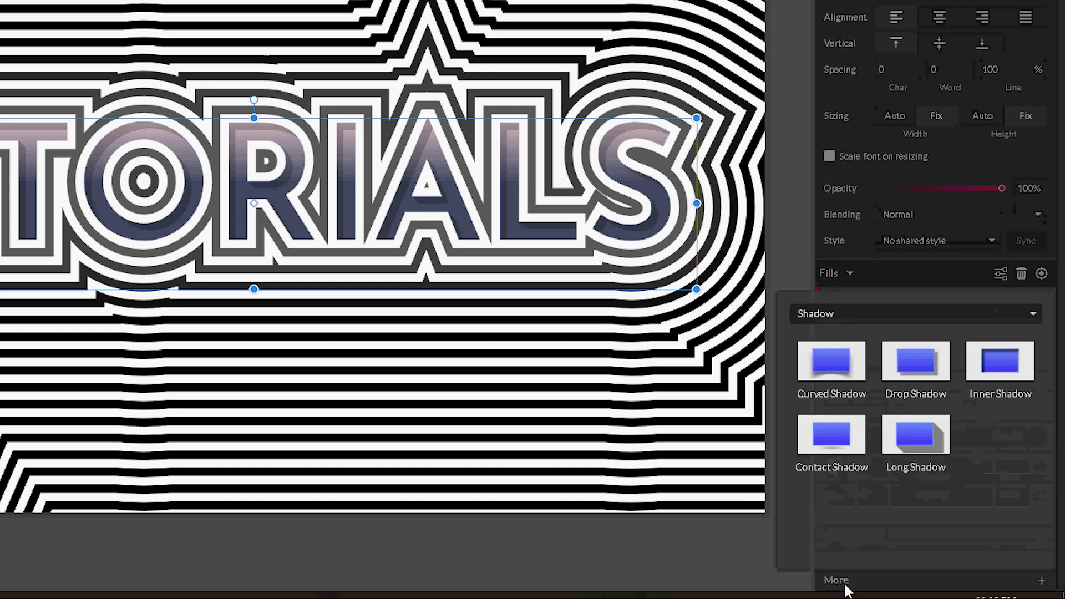
click(836, 310)
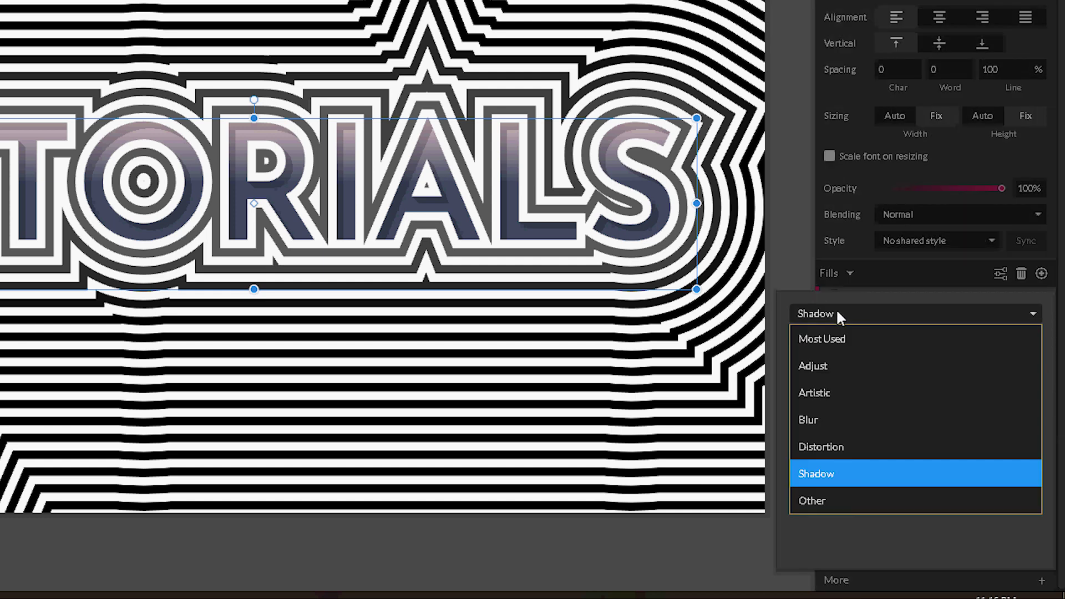
click(829, 473)
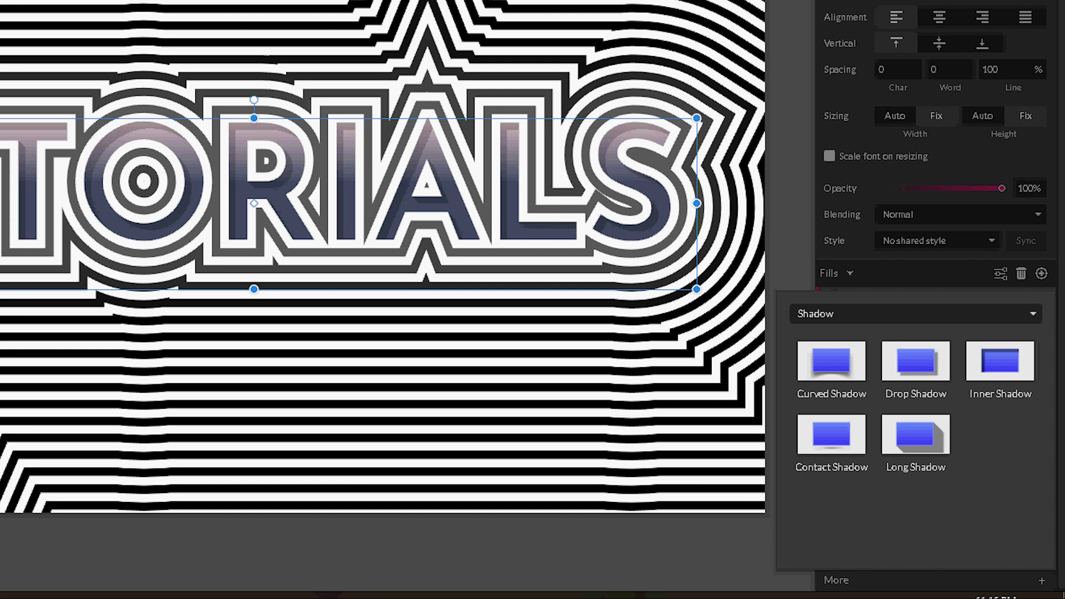
click(931, 435)
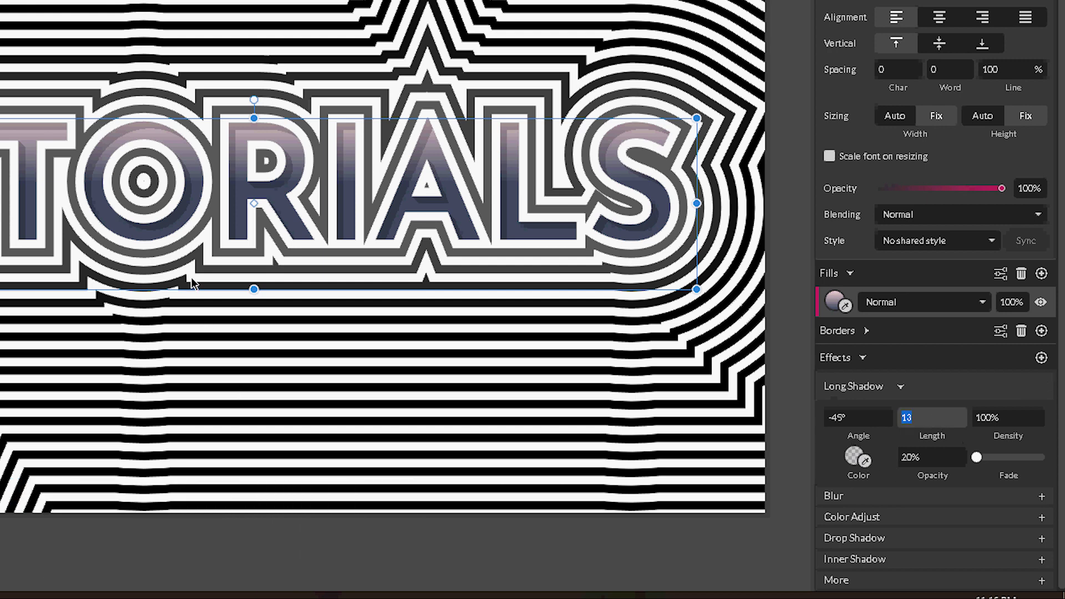
mouse_move(1030, 393)
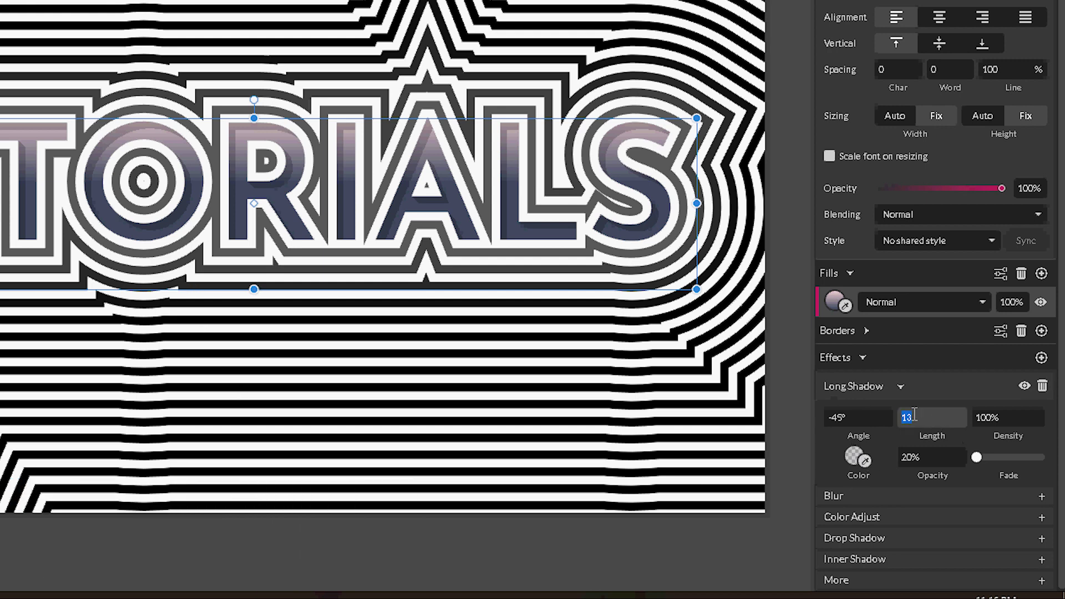
click(1025, 385)
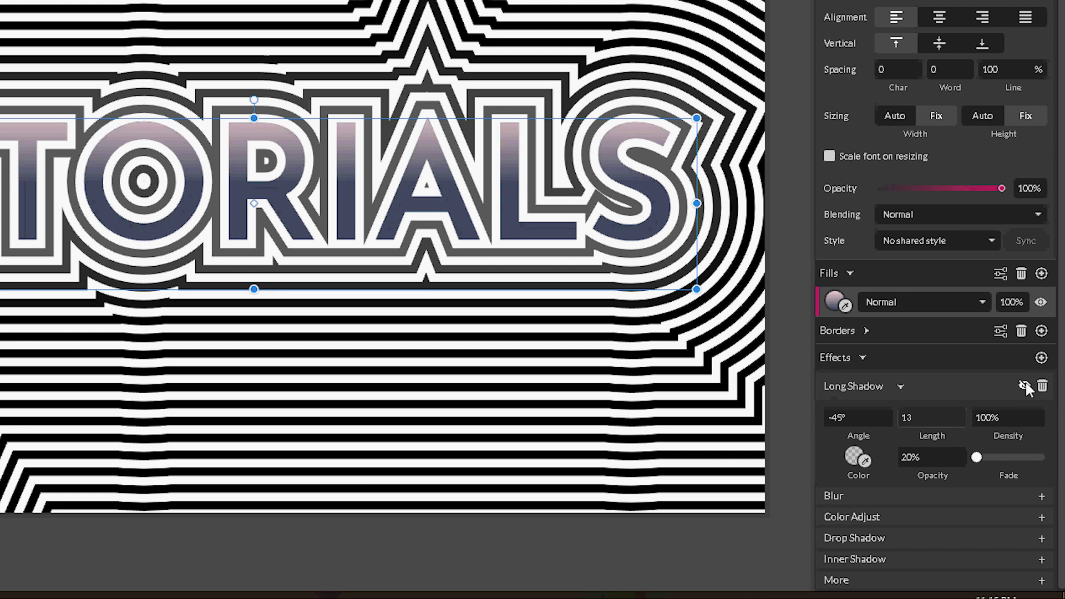
click(1024, 386)
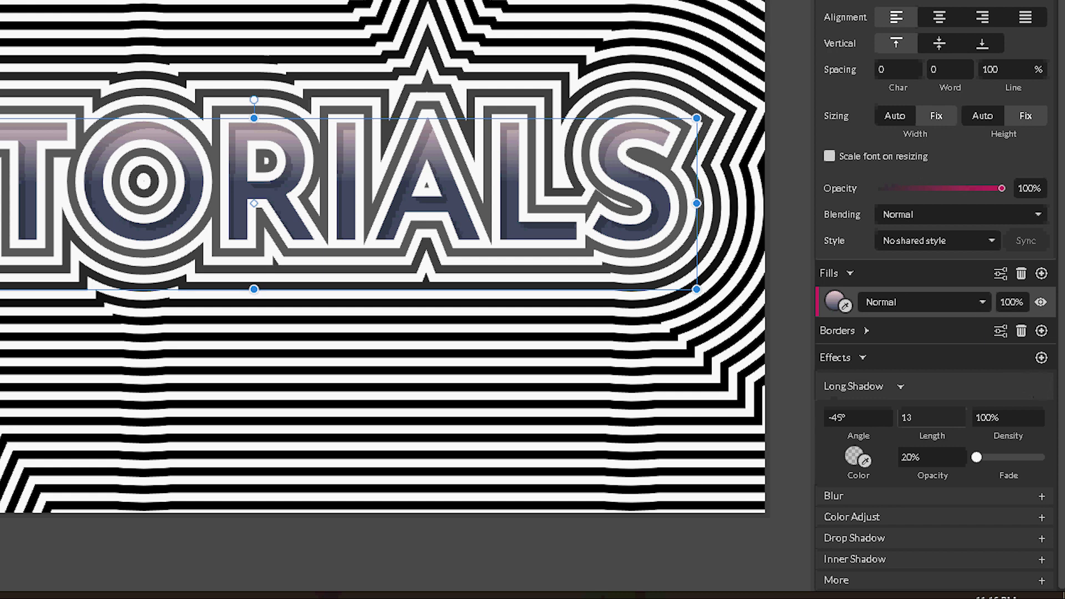
click(1040, 303)
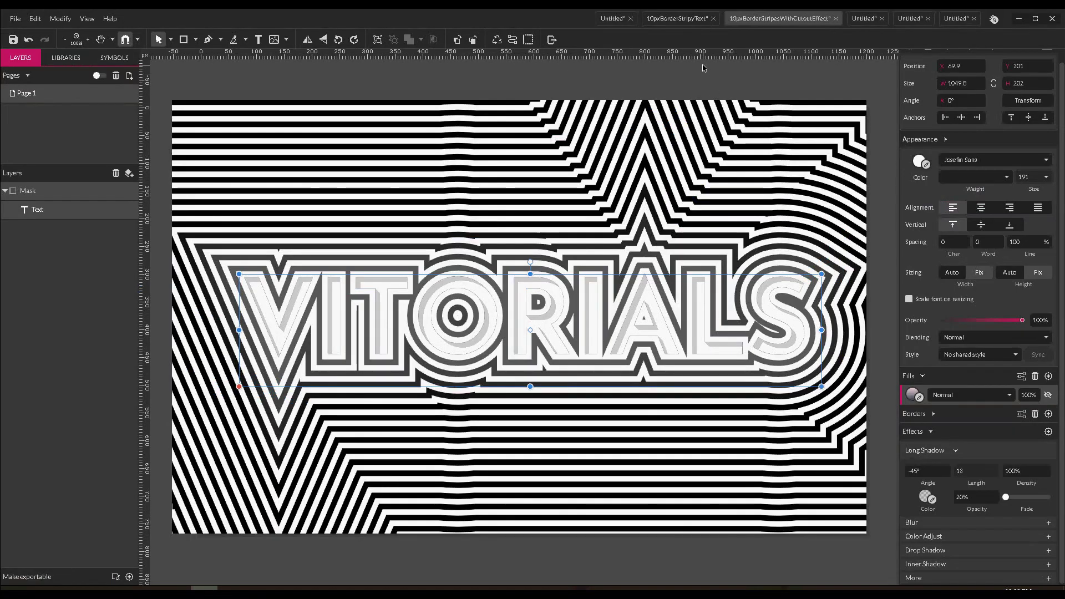
click(699, 80)
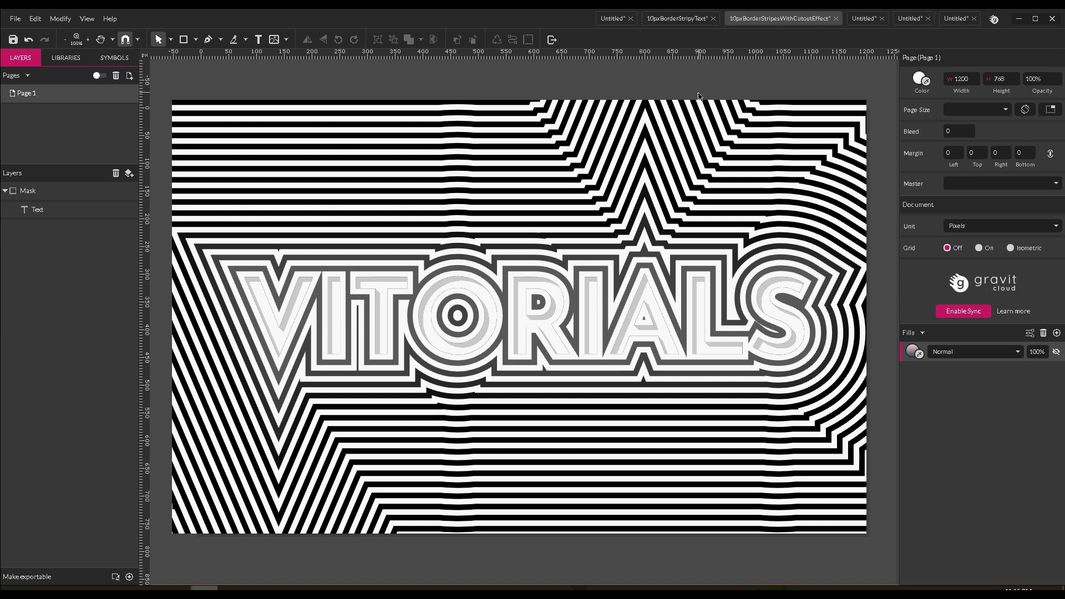
click(1056, 351)
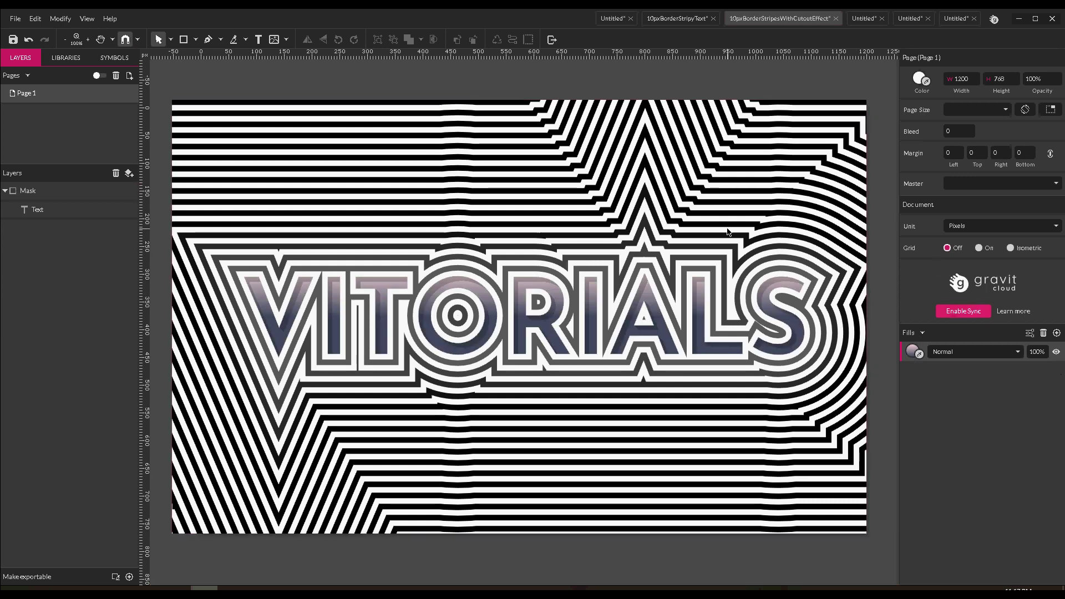